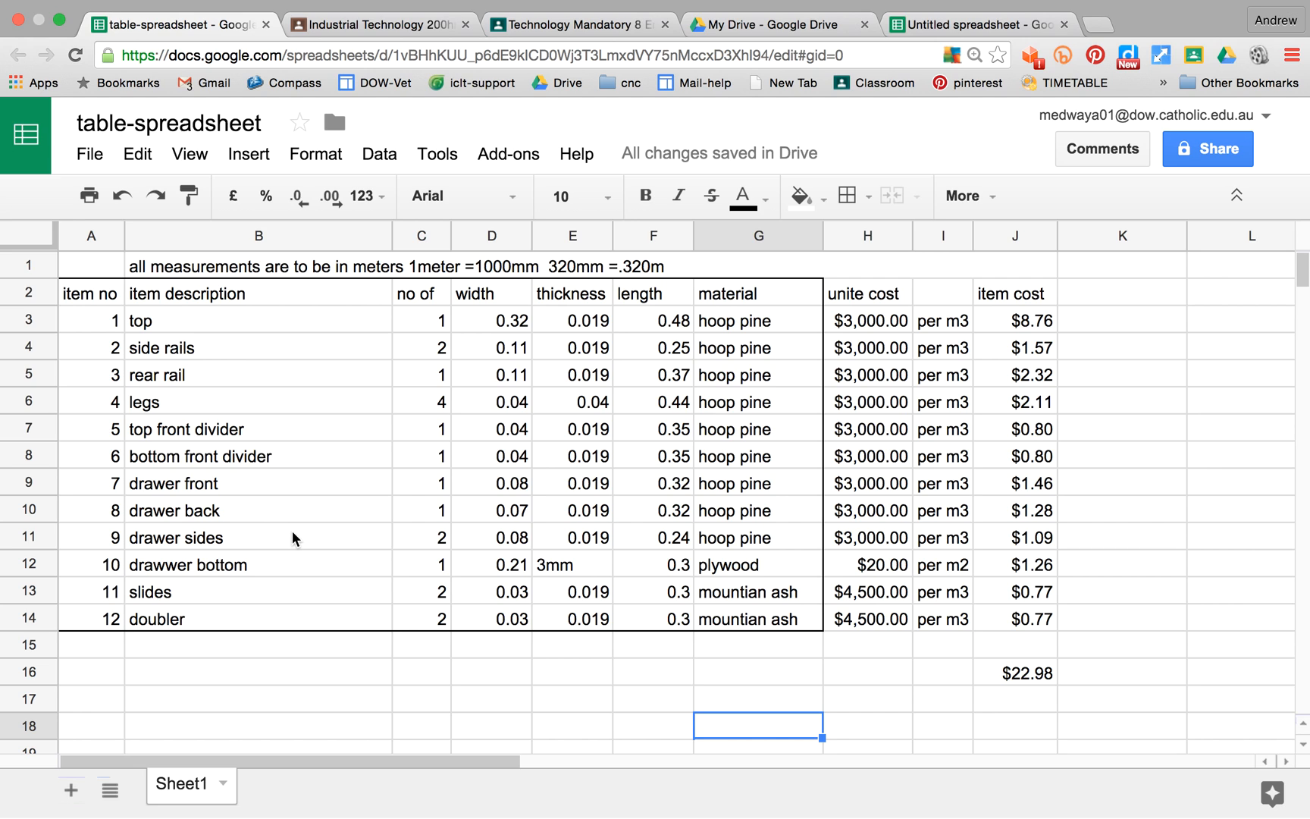
Step: Switch to Google Drive and view the available options for creating a new file
click(839, 23)
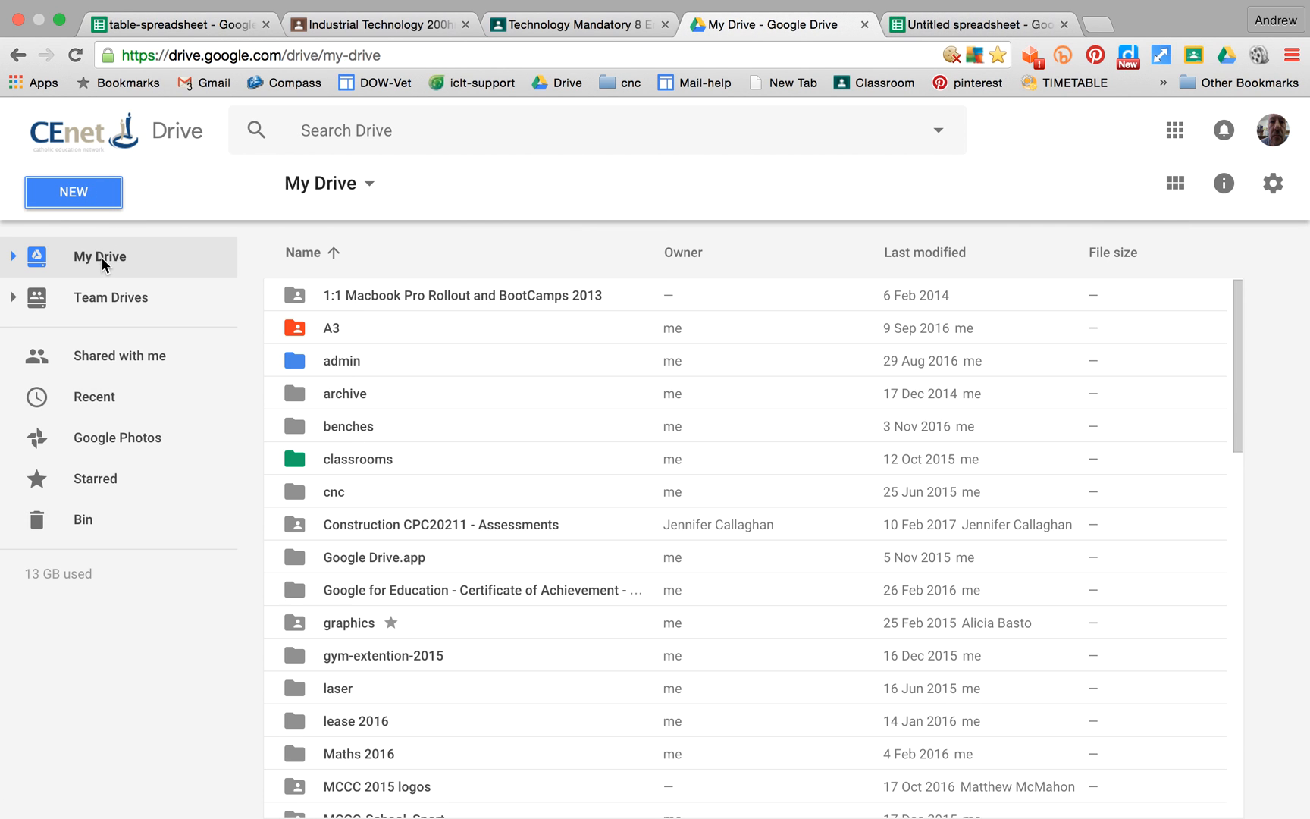
click(93, 201)
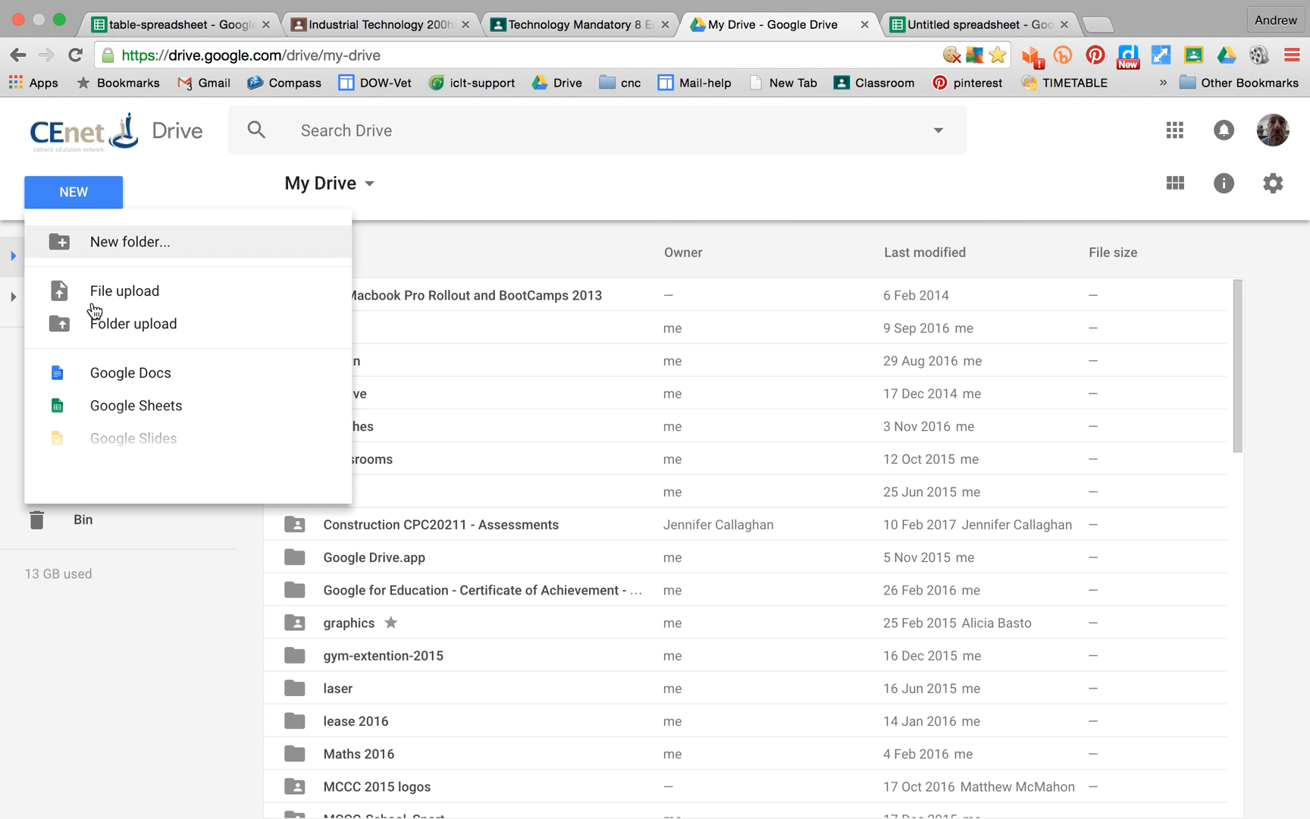
click(450, 182)
click(995, 31)
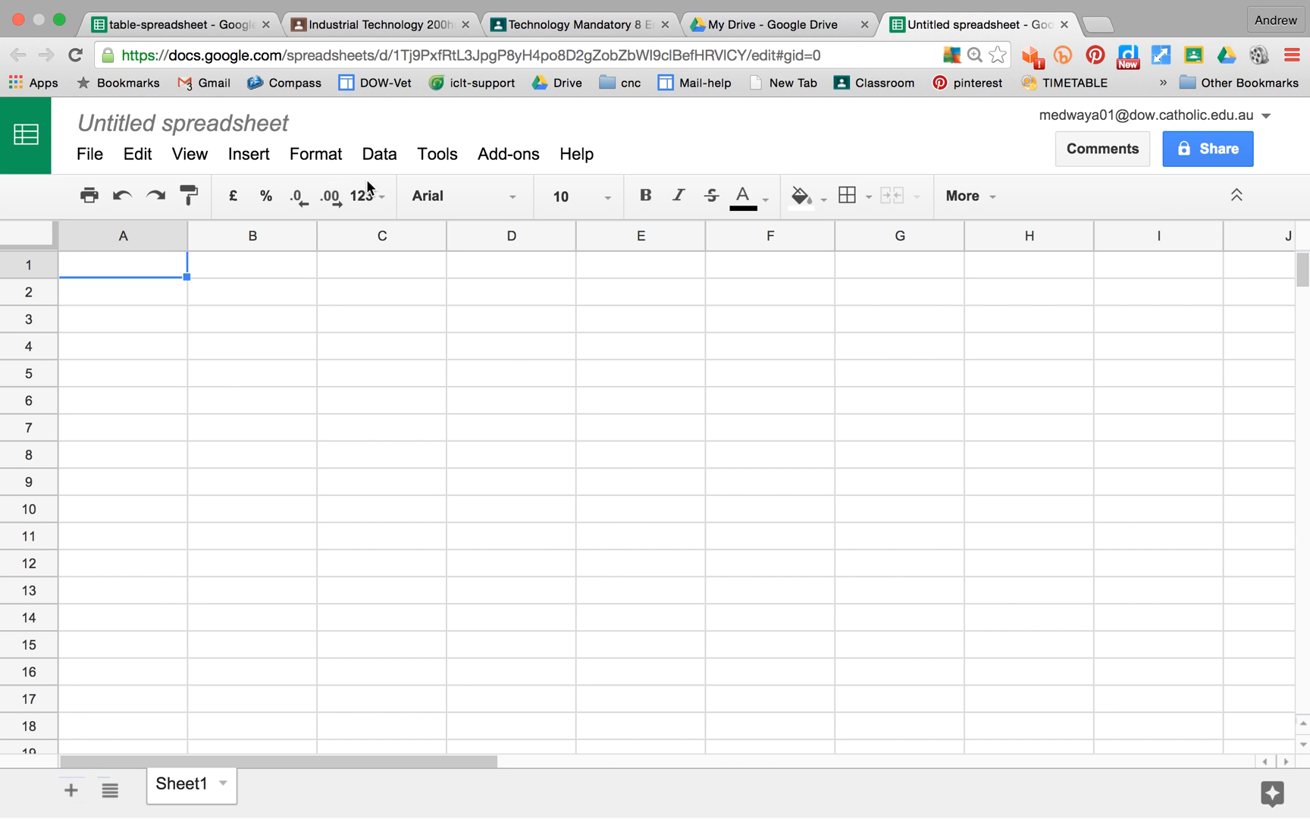
click(185, 120)
text(t)
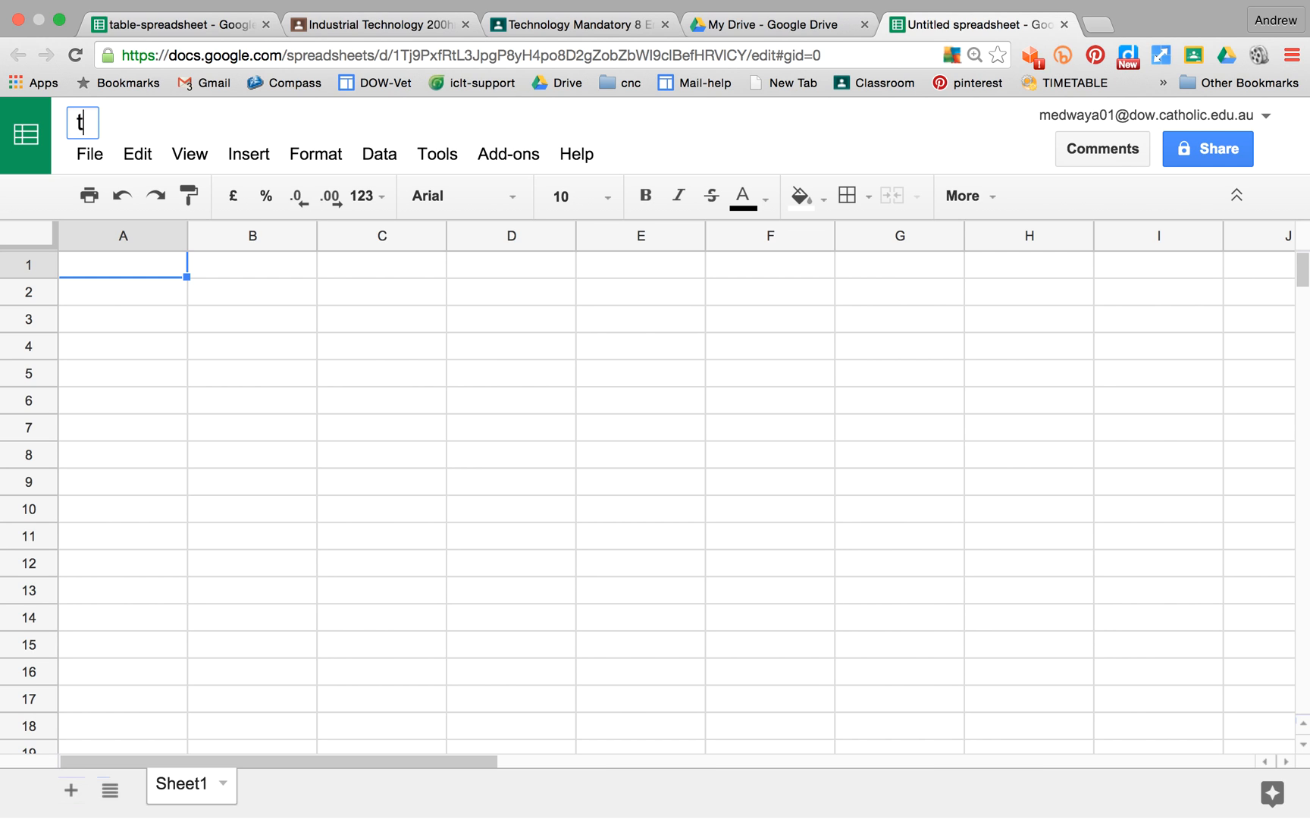
text(able-spre)
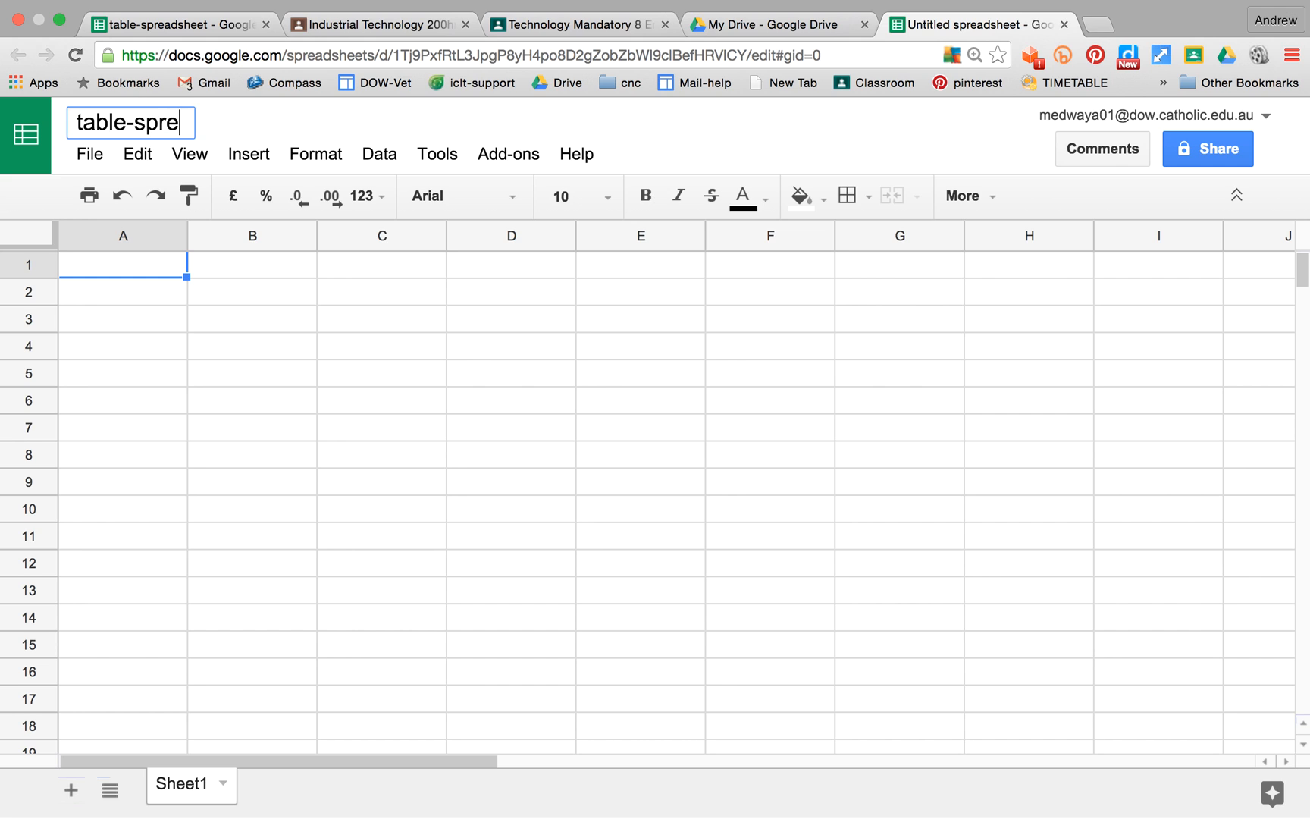
text(adsheet)
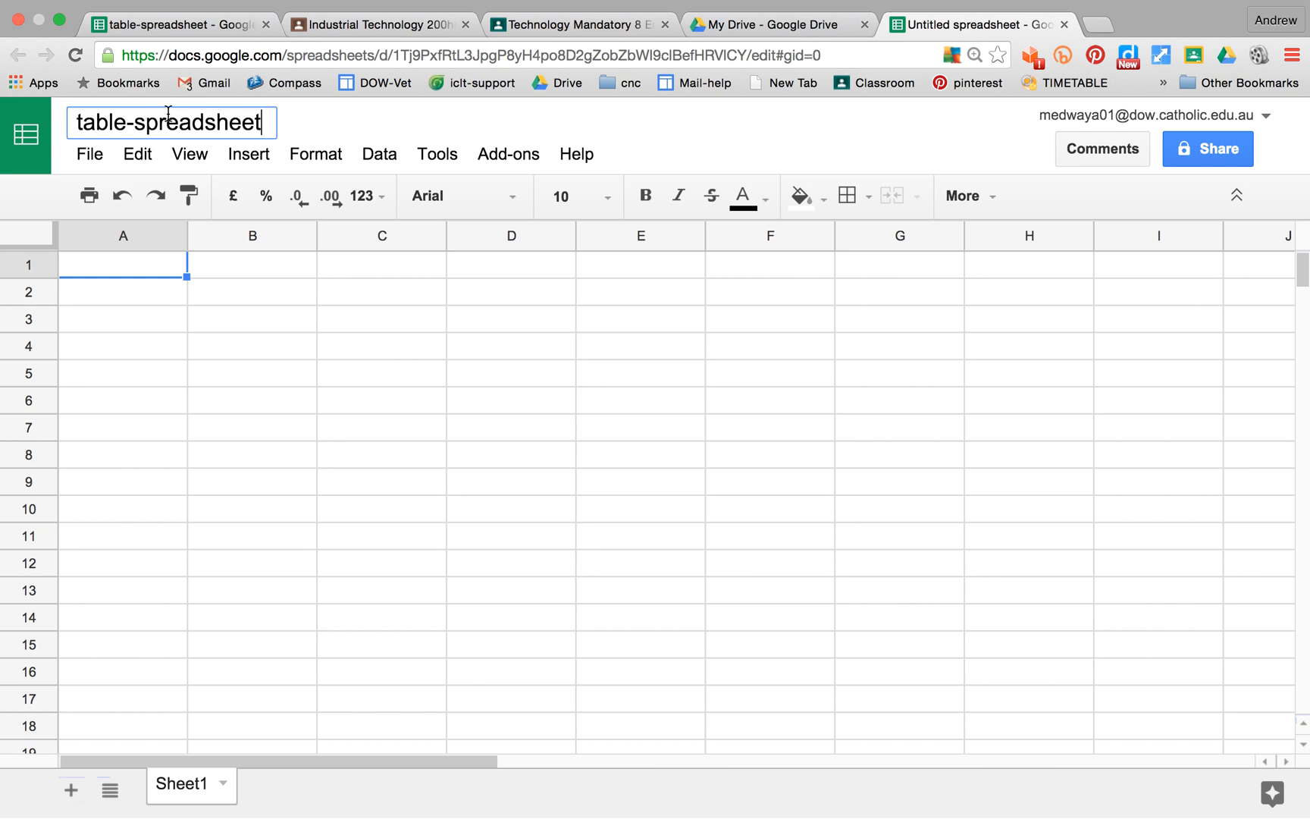
key(Escape)
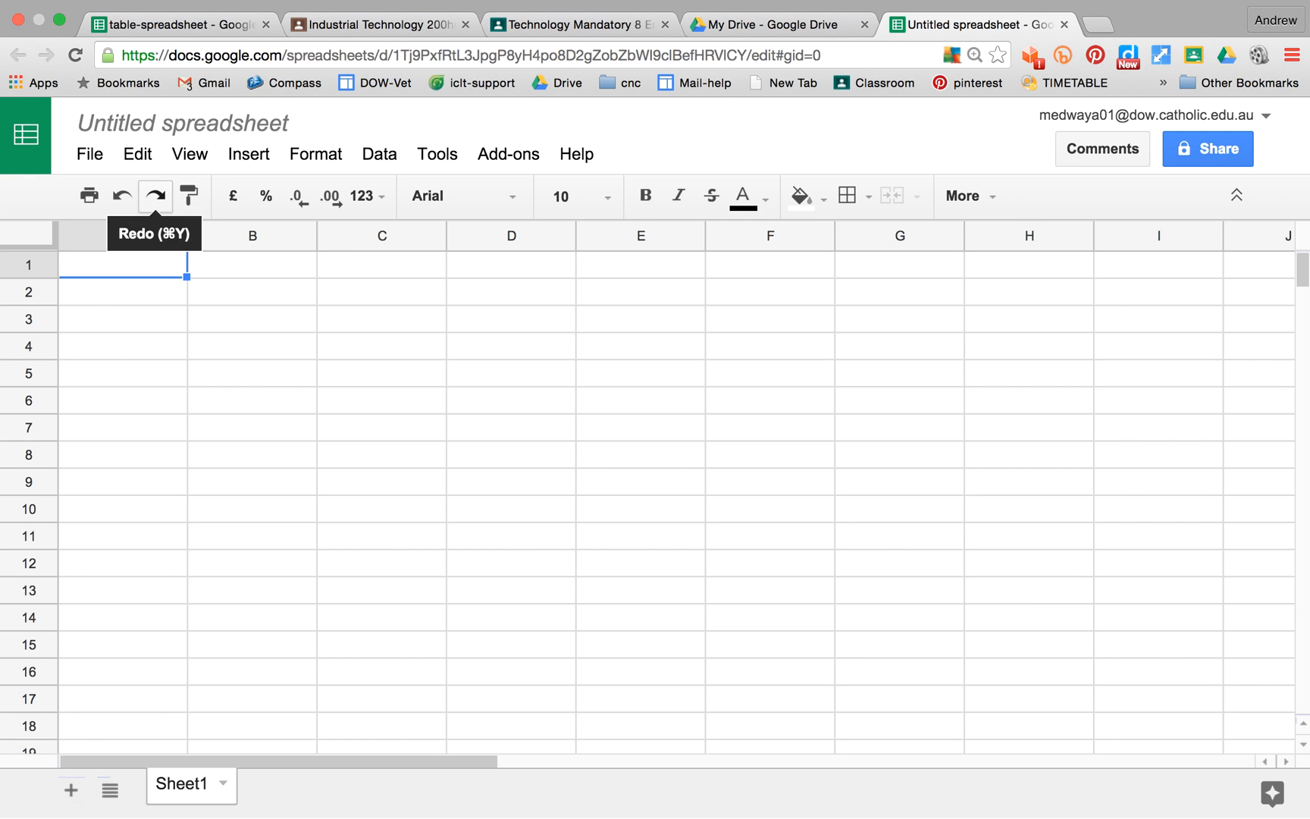
Step: Return to the table-spreadsheet file and clear the item cost values in J3:J16
click(185, 26)
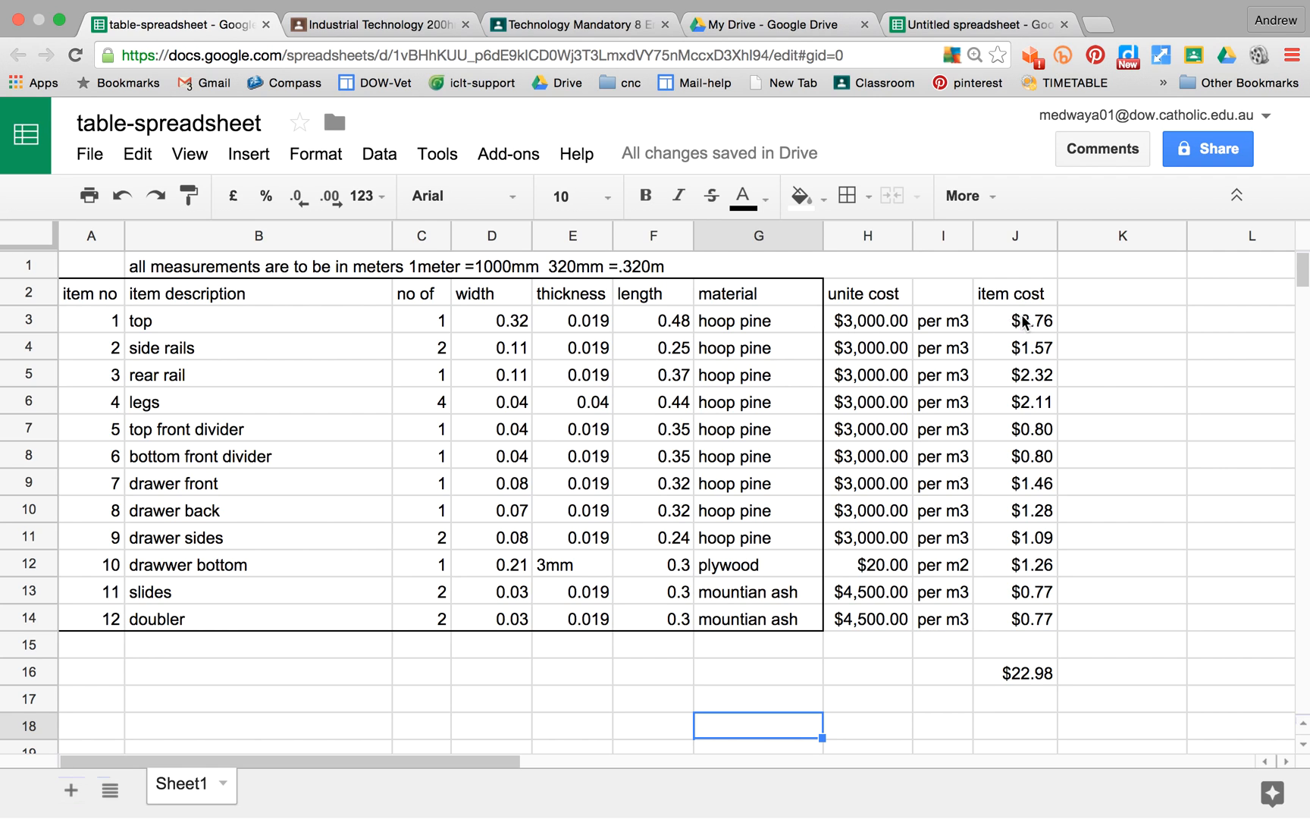
drag(1000, 325, 1028, 680)
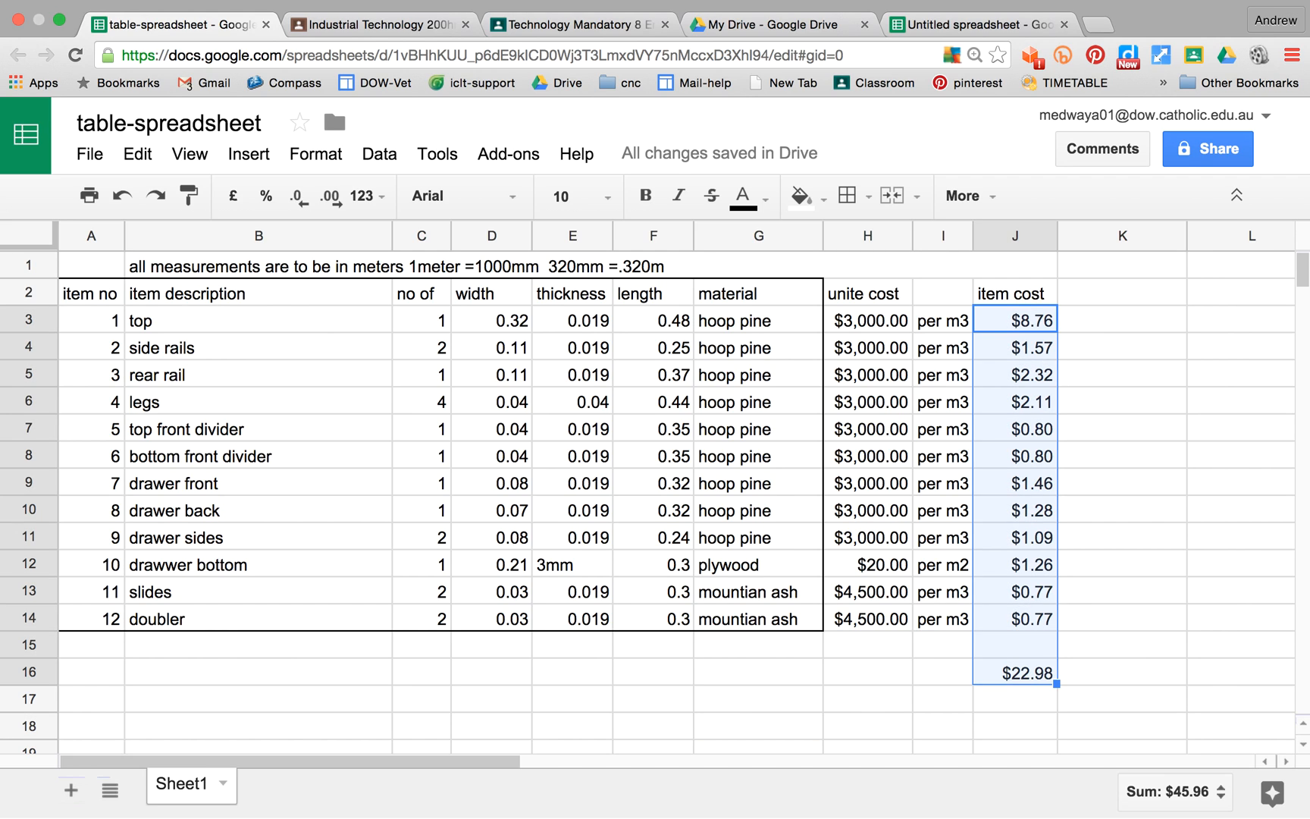
key(Delete)
click(1121, 412)
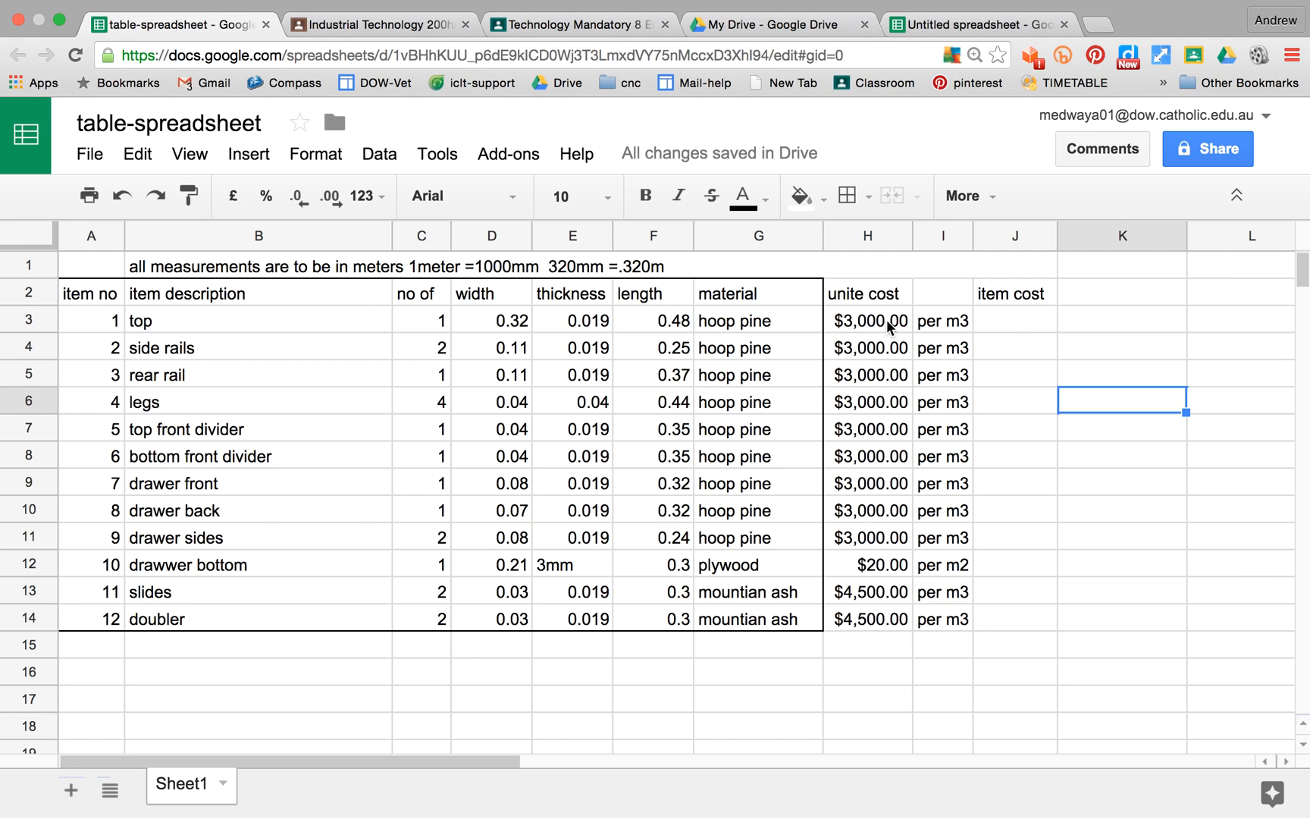
Step: Enter a formula in J3 multiplying the top's width, thickness, length and quantity: +D3*E3*F3*C3
click(1006, 324)
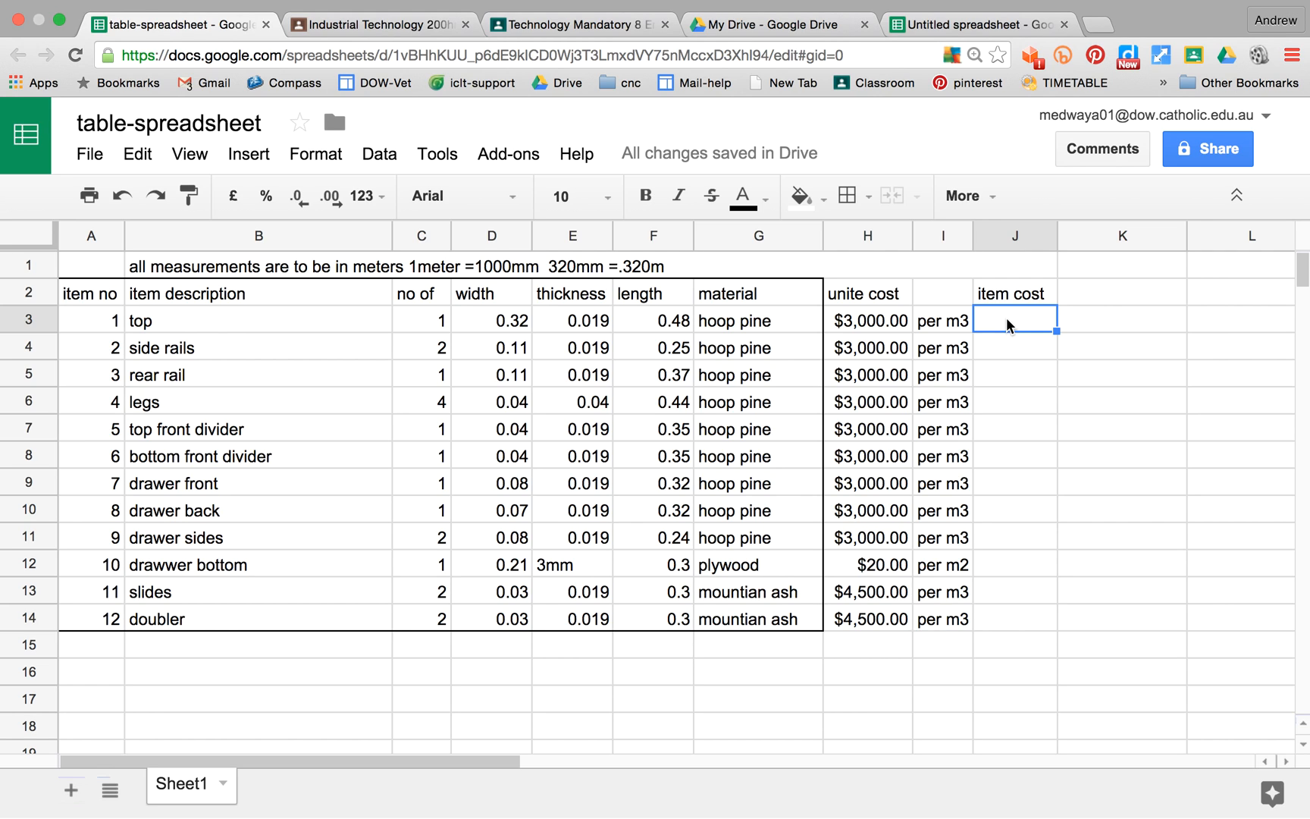
text(+)
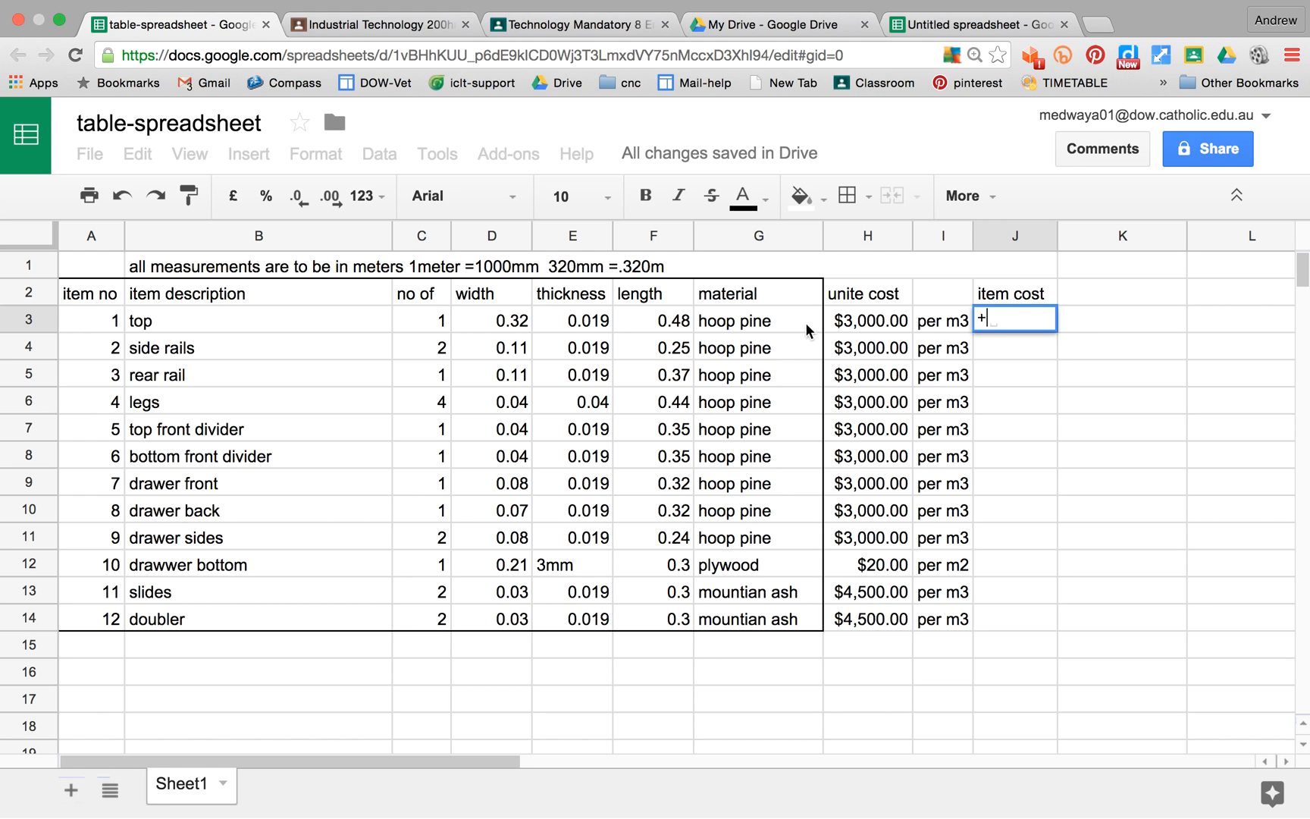
click(502, 321)
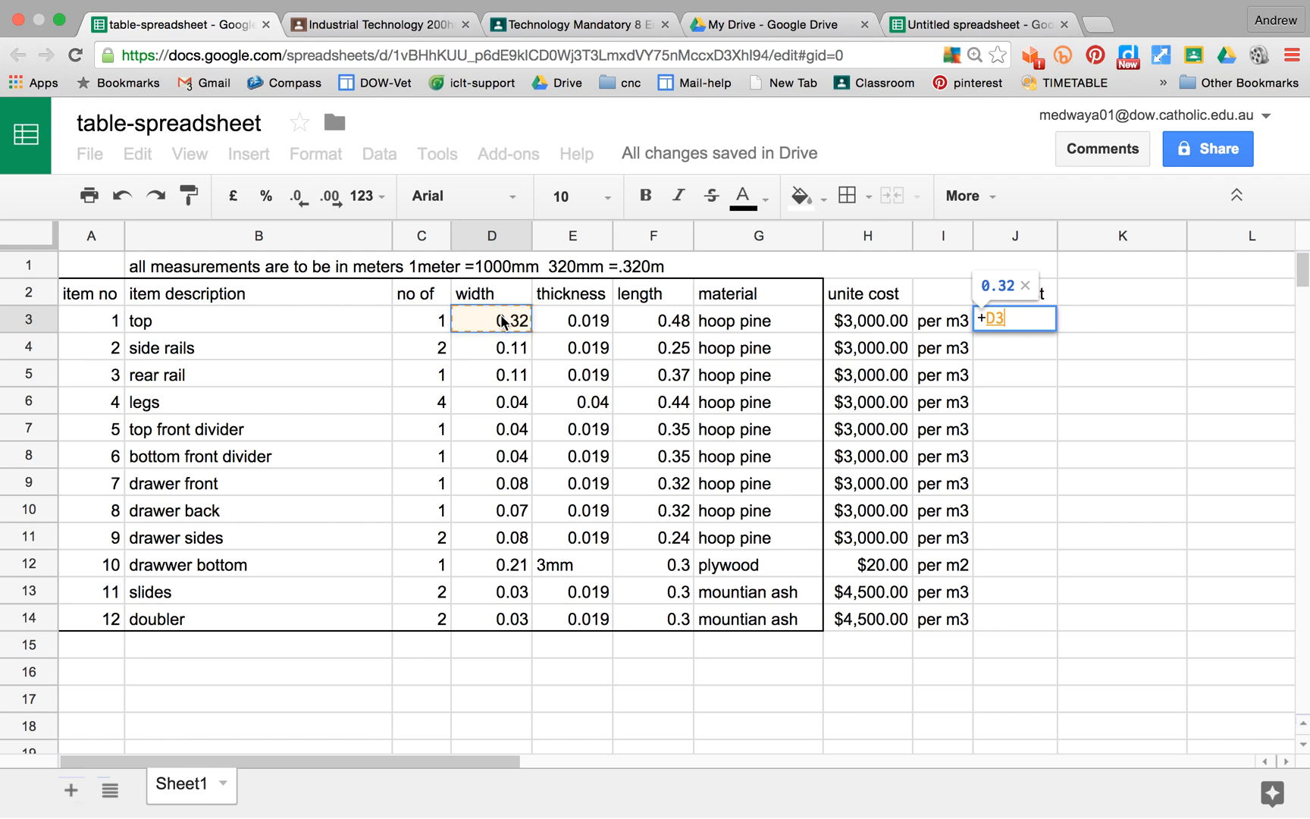
text(*)
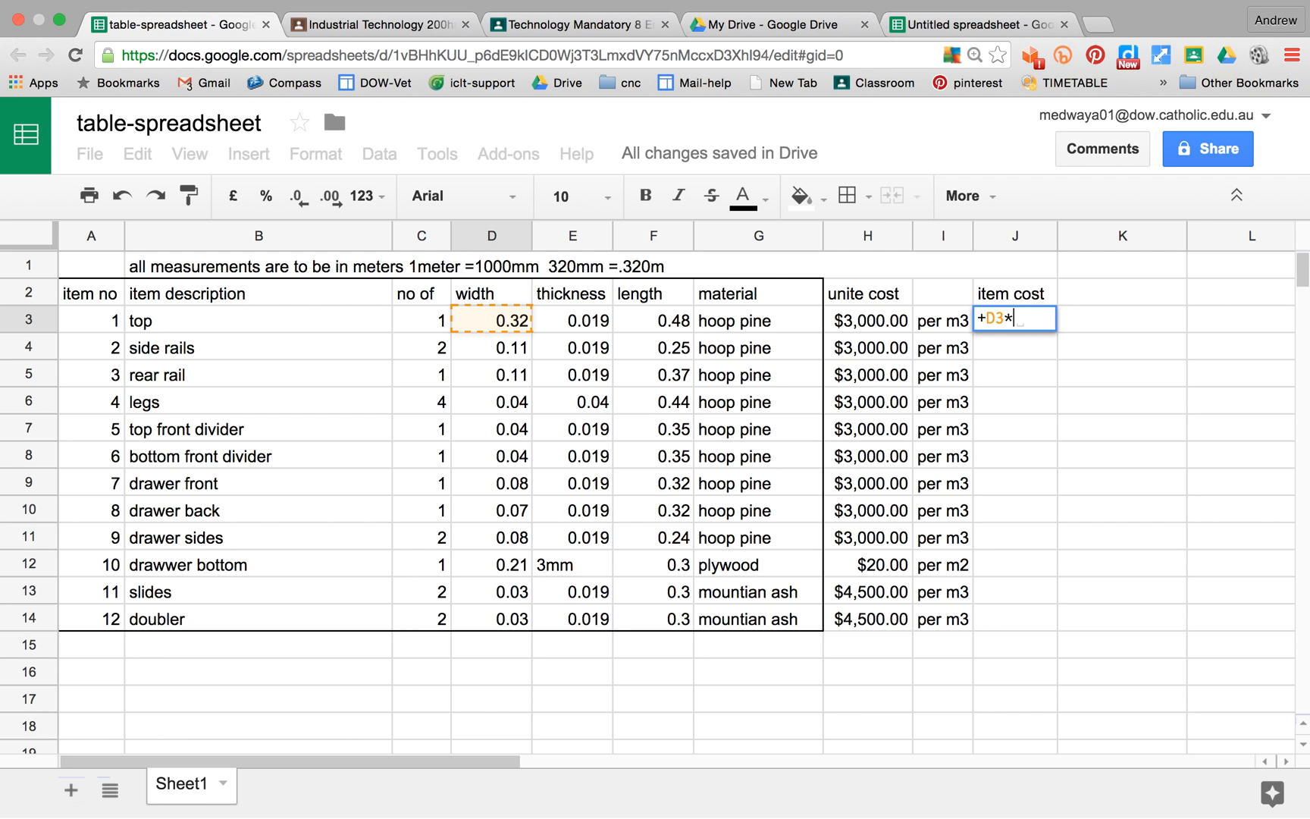
click(576, 322)
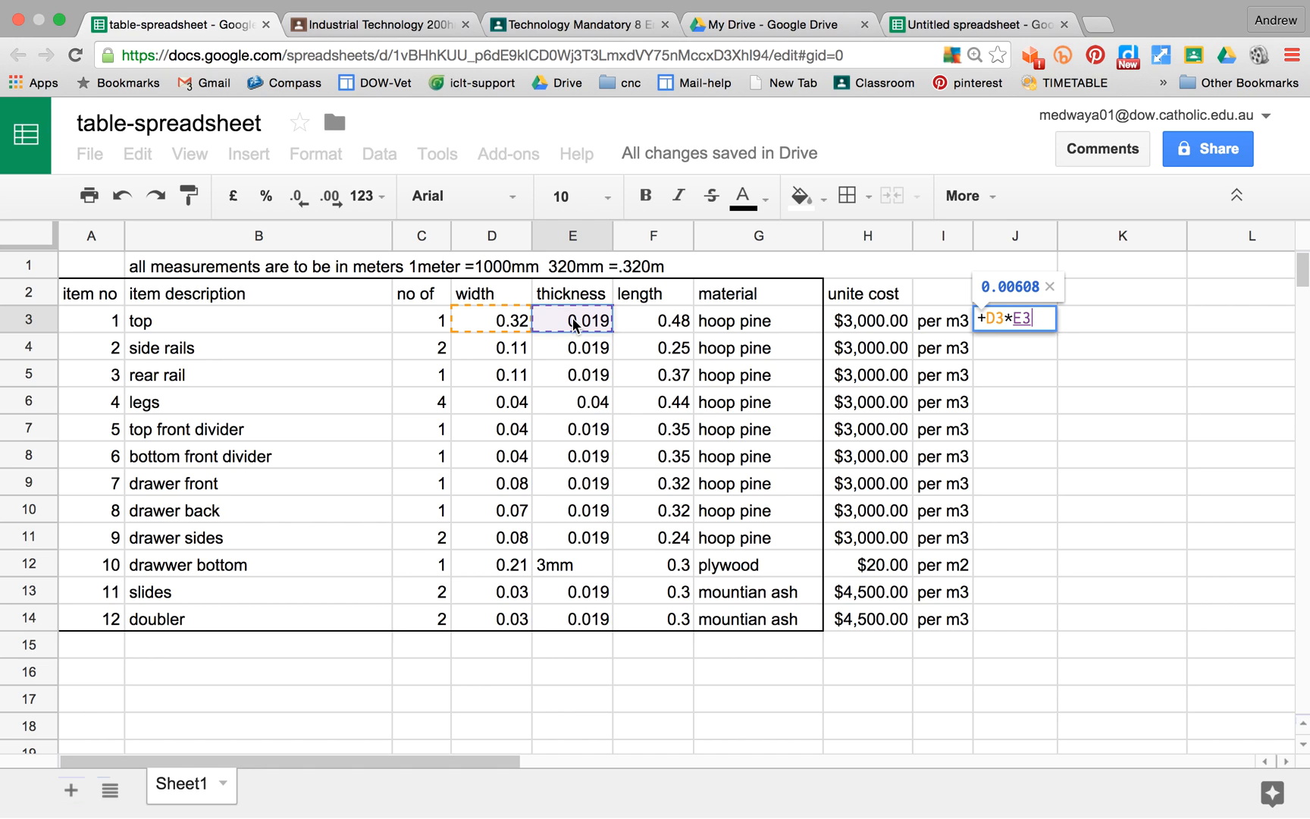
text(*)
click(676, 321)
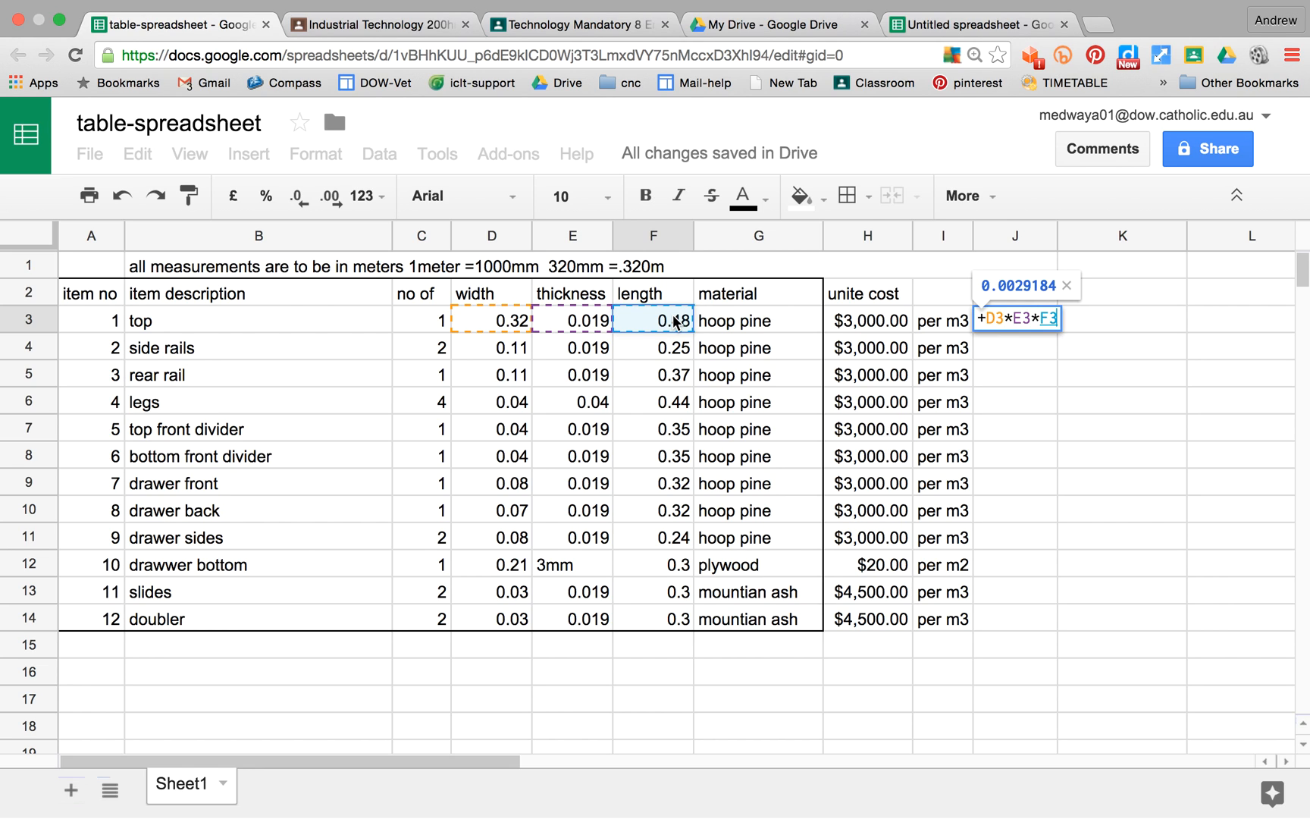
text(*)
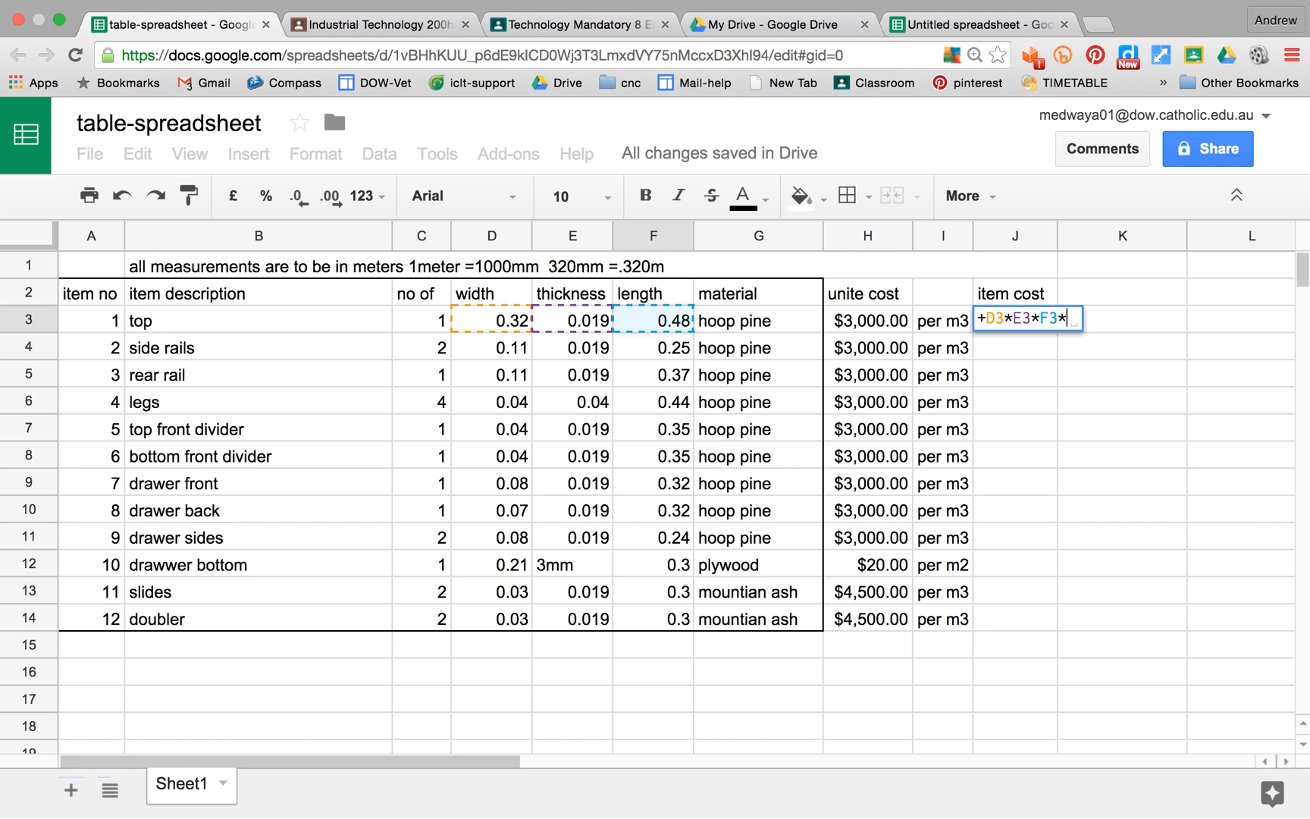
click(429, 322)
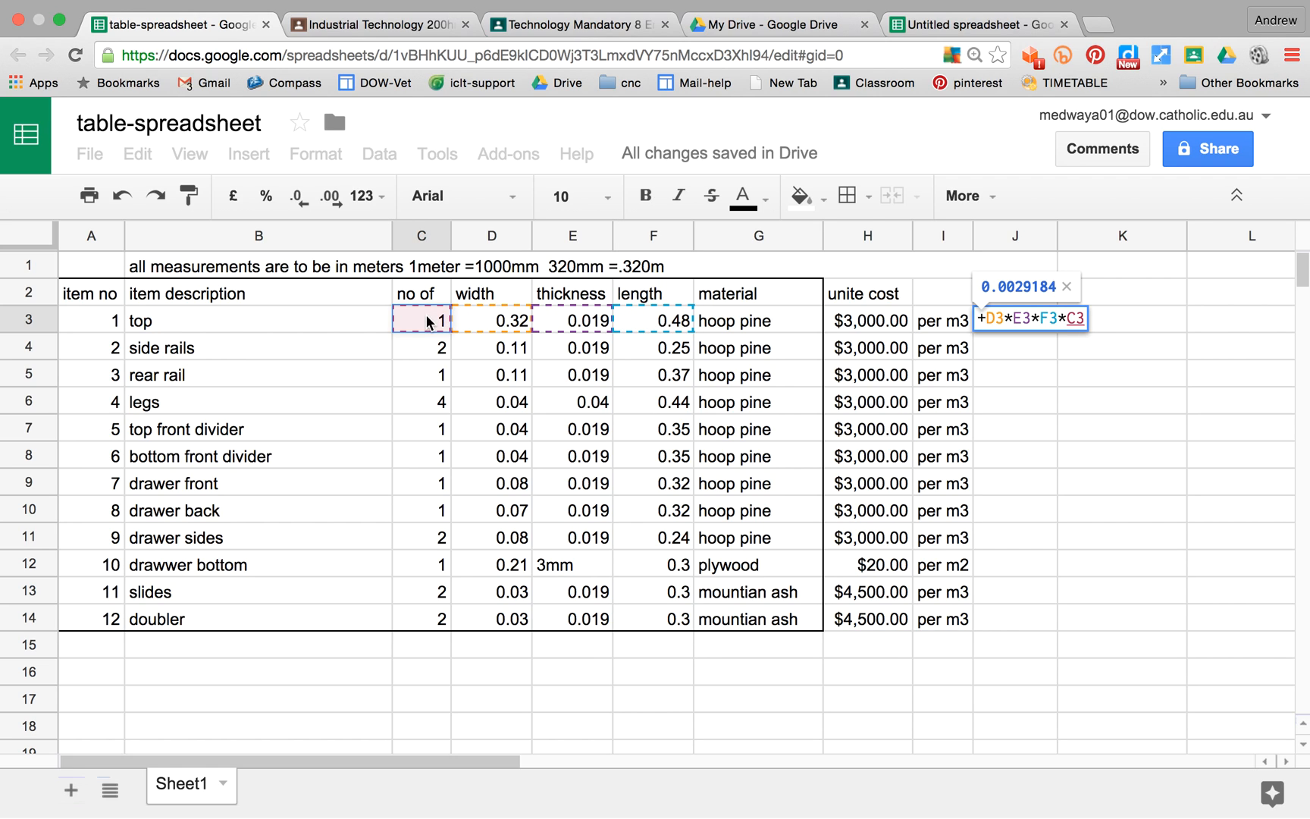
key(Return)
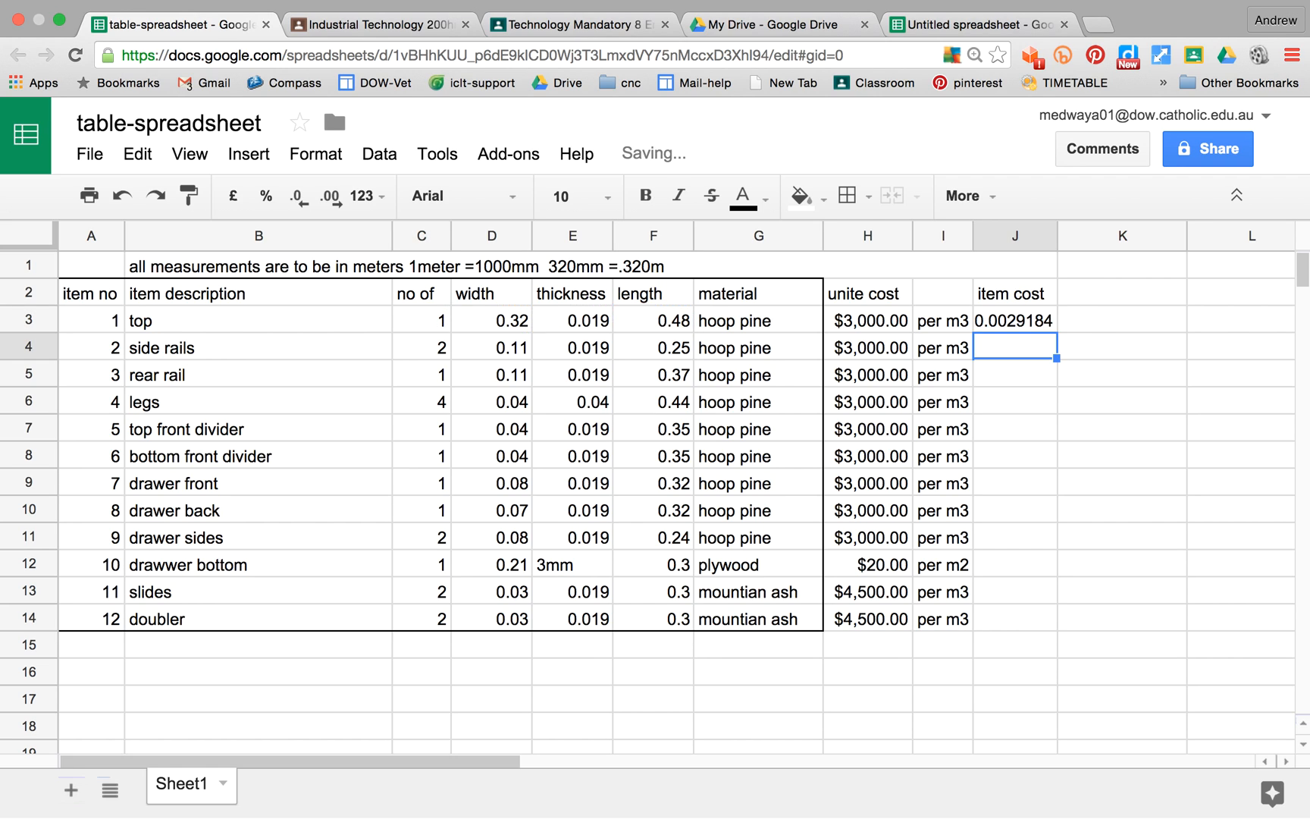
Step: Extend the formula in J3 to multiply by the unit cost as well: =D3*E3*F3*C3*H3
click(1002, 320)
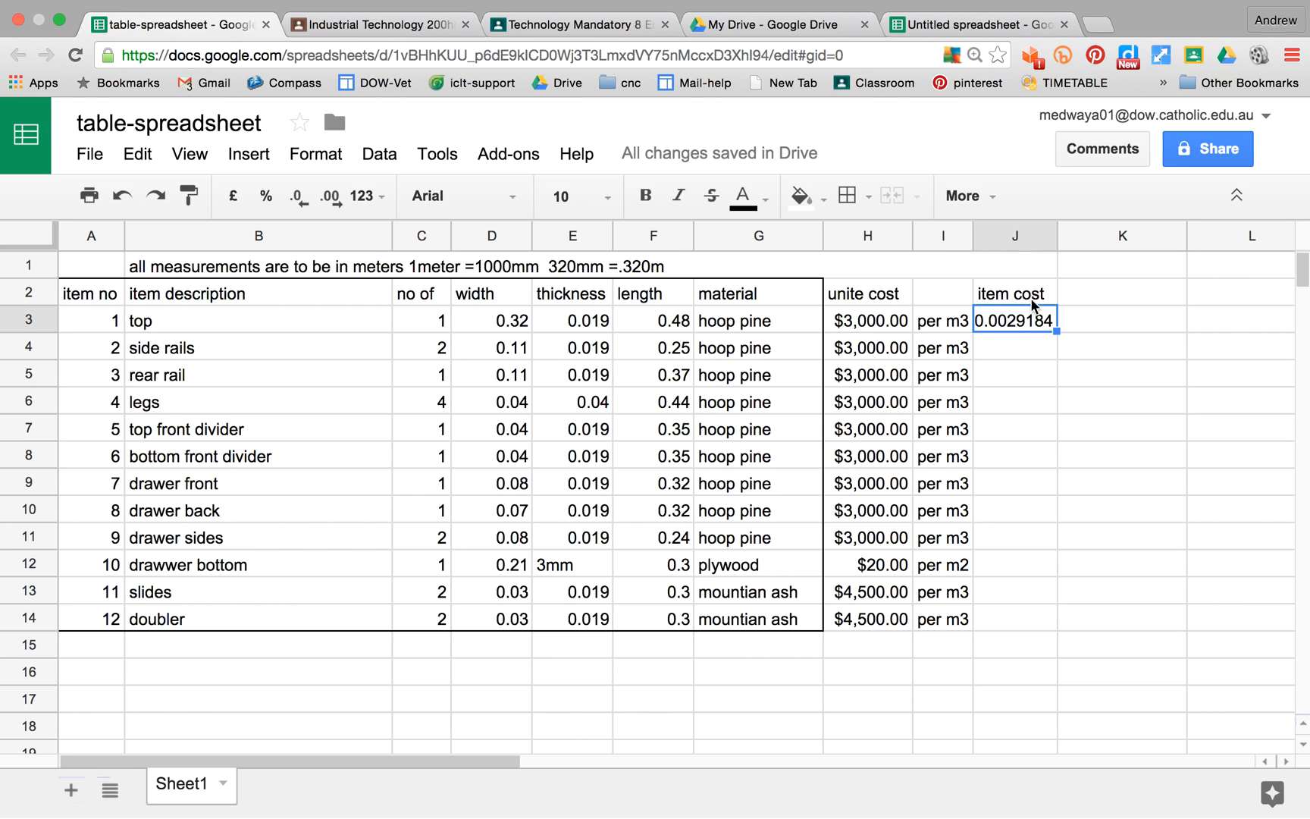
double_click(991, 321)
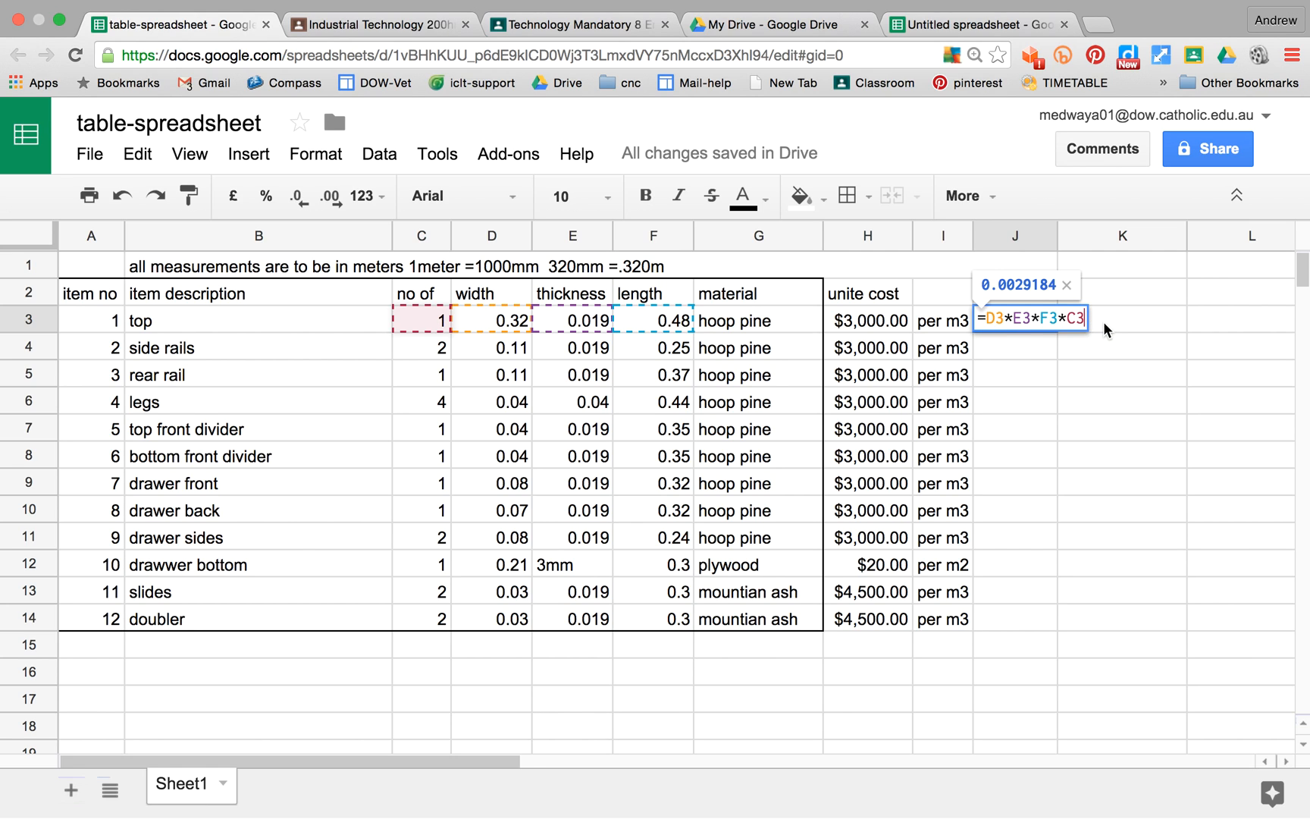
text(*)
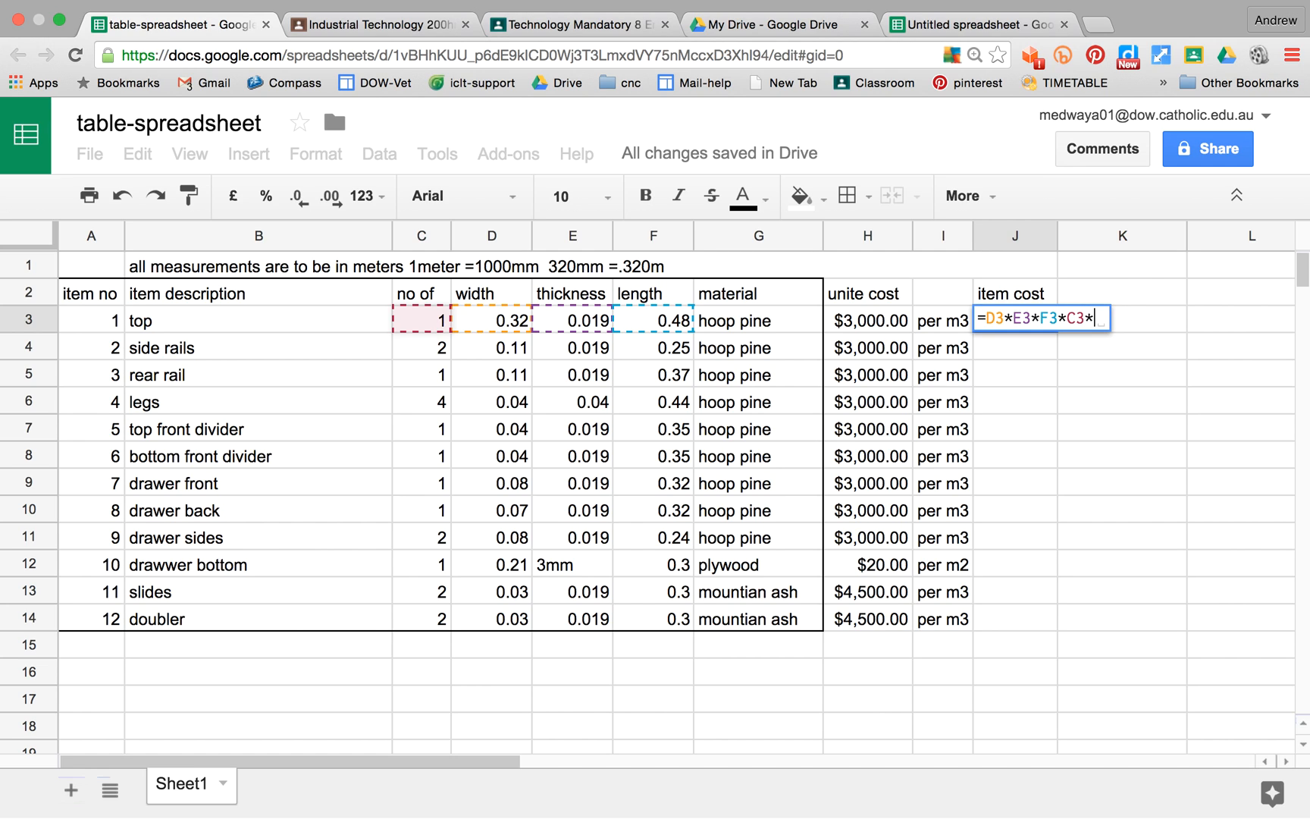
click(873, 323)
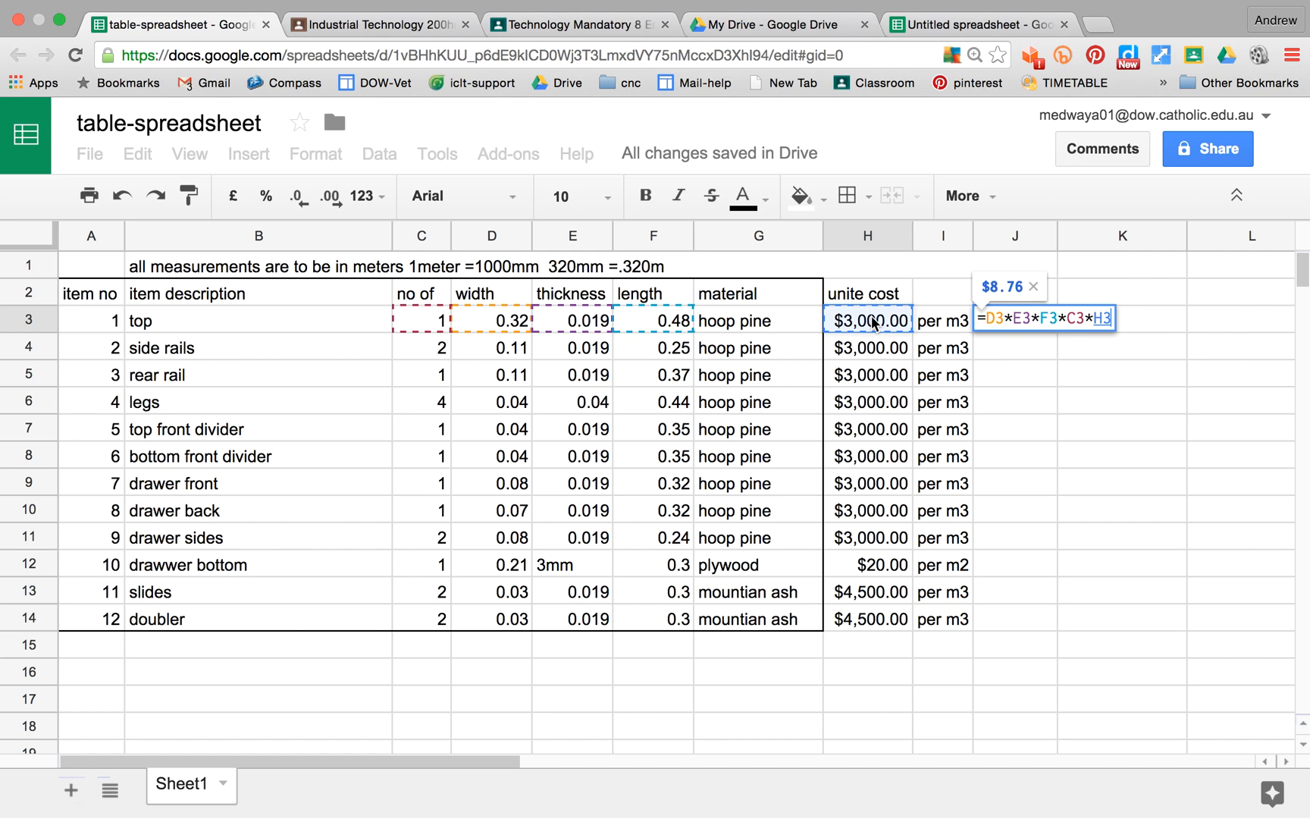
key(Return)
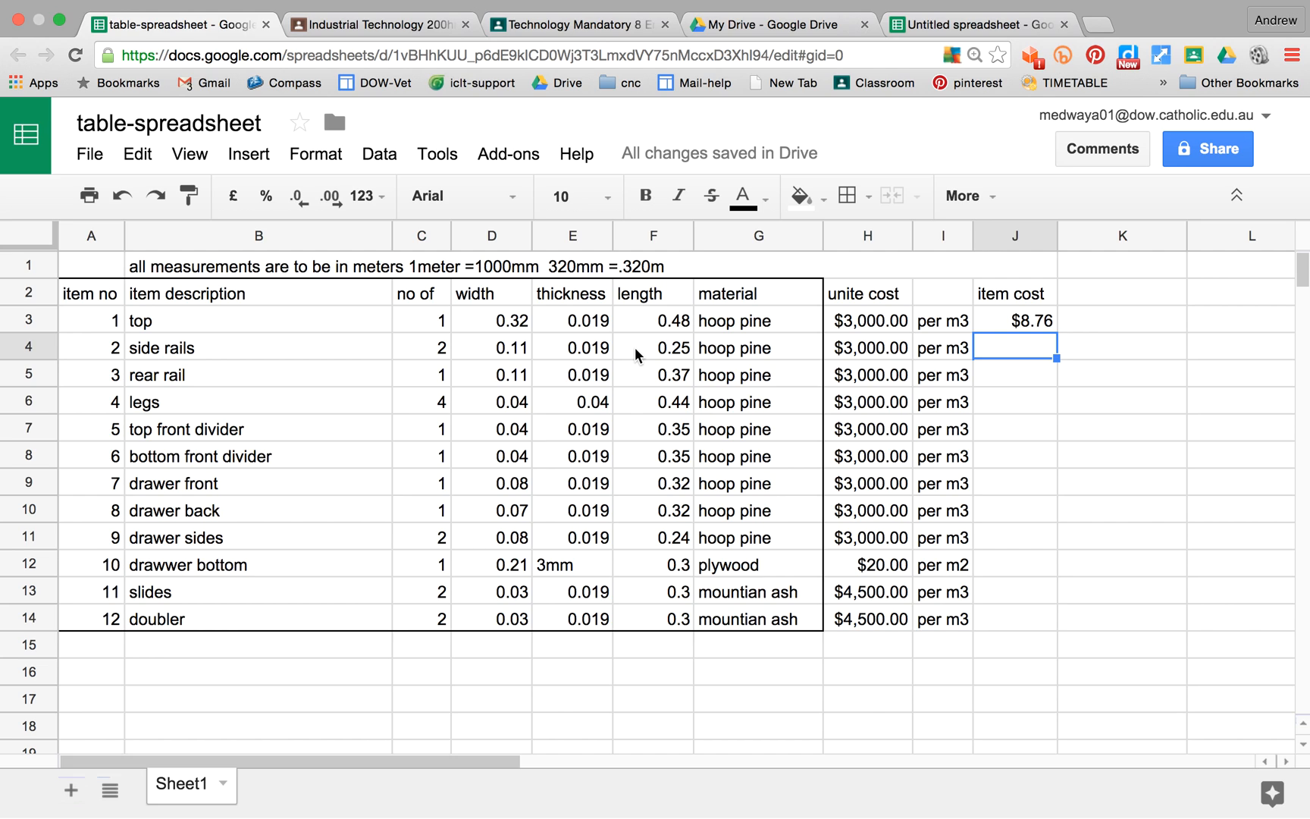
Step: Copy the item cost formula from J3 into J4:J11 for the remaining hoop pine parts
click(1034, 319)
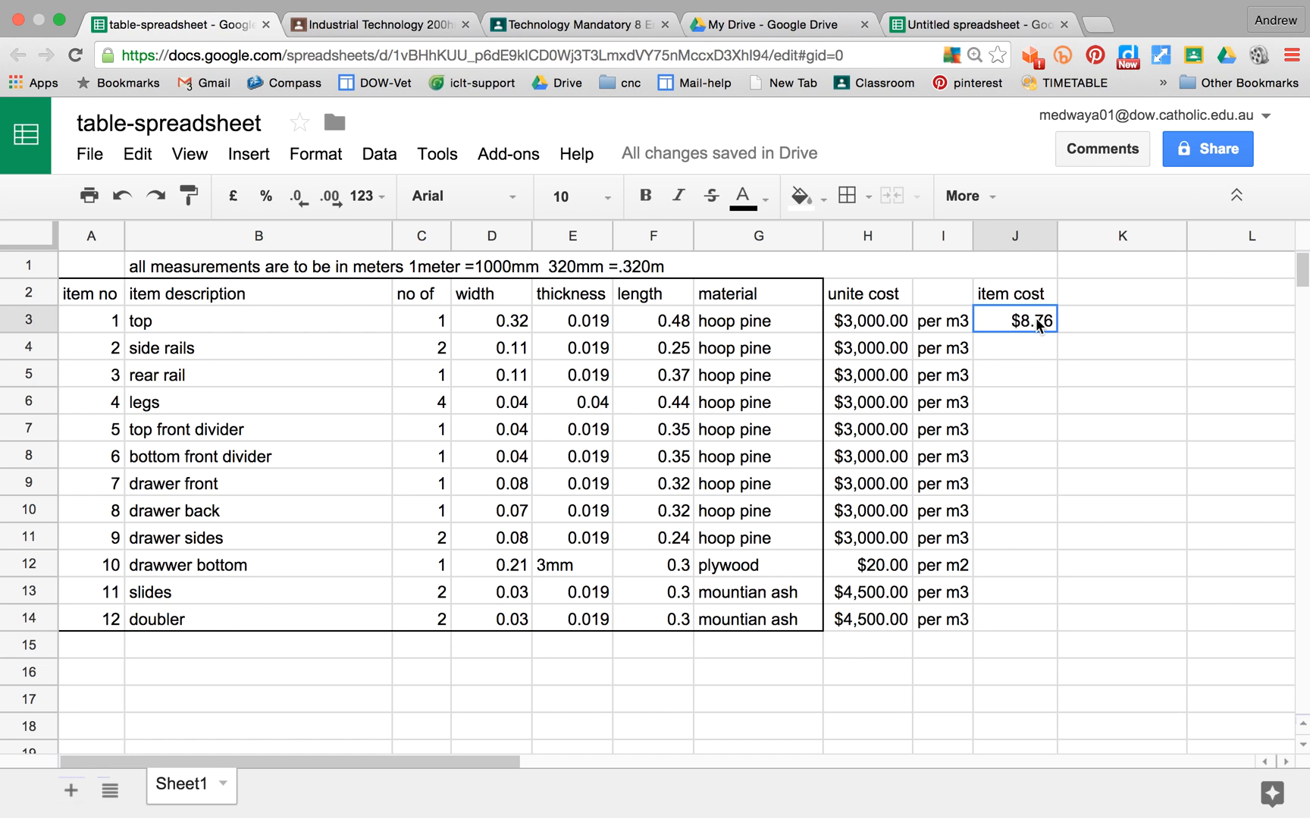
right_click(1037, 323)
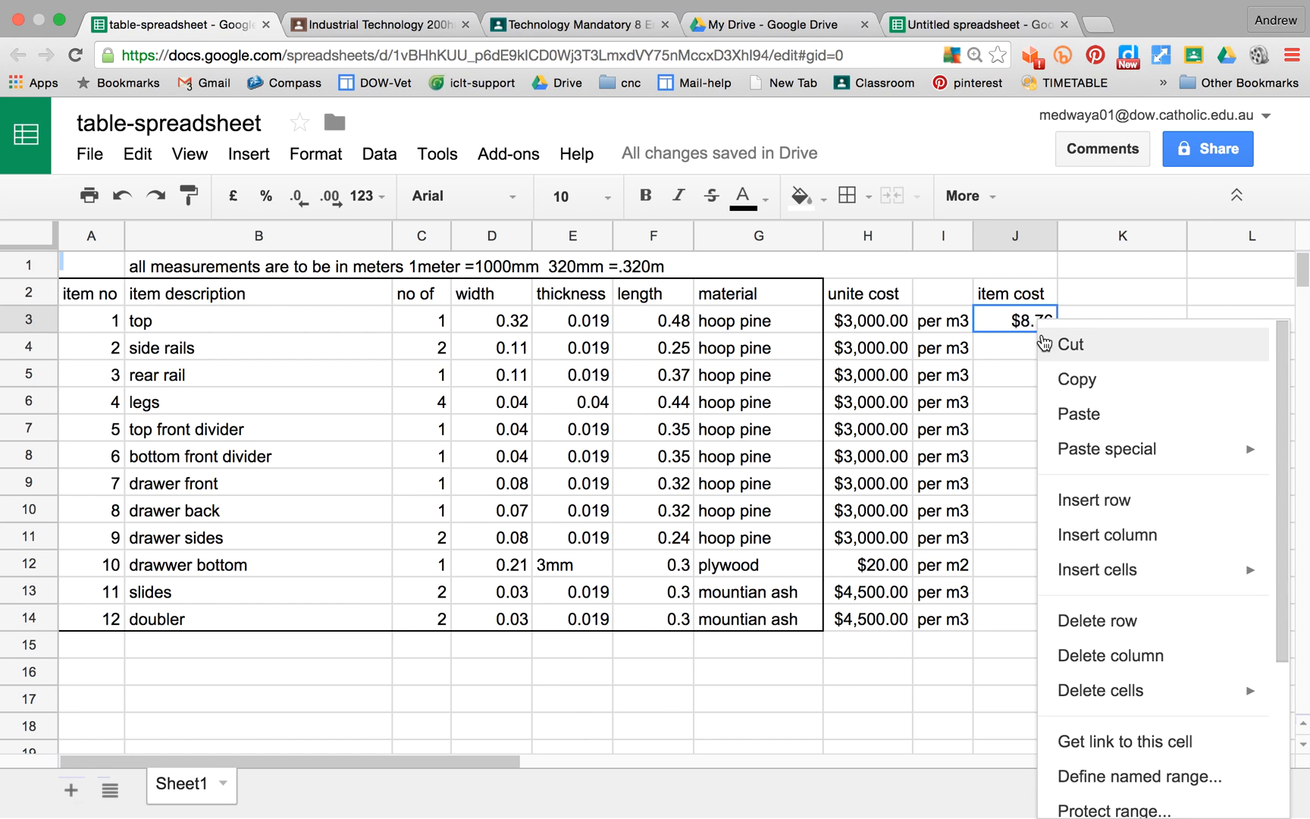
click(1075, 378)
drag(1021, 341, 1030, 546)
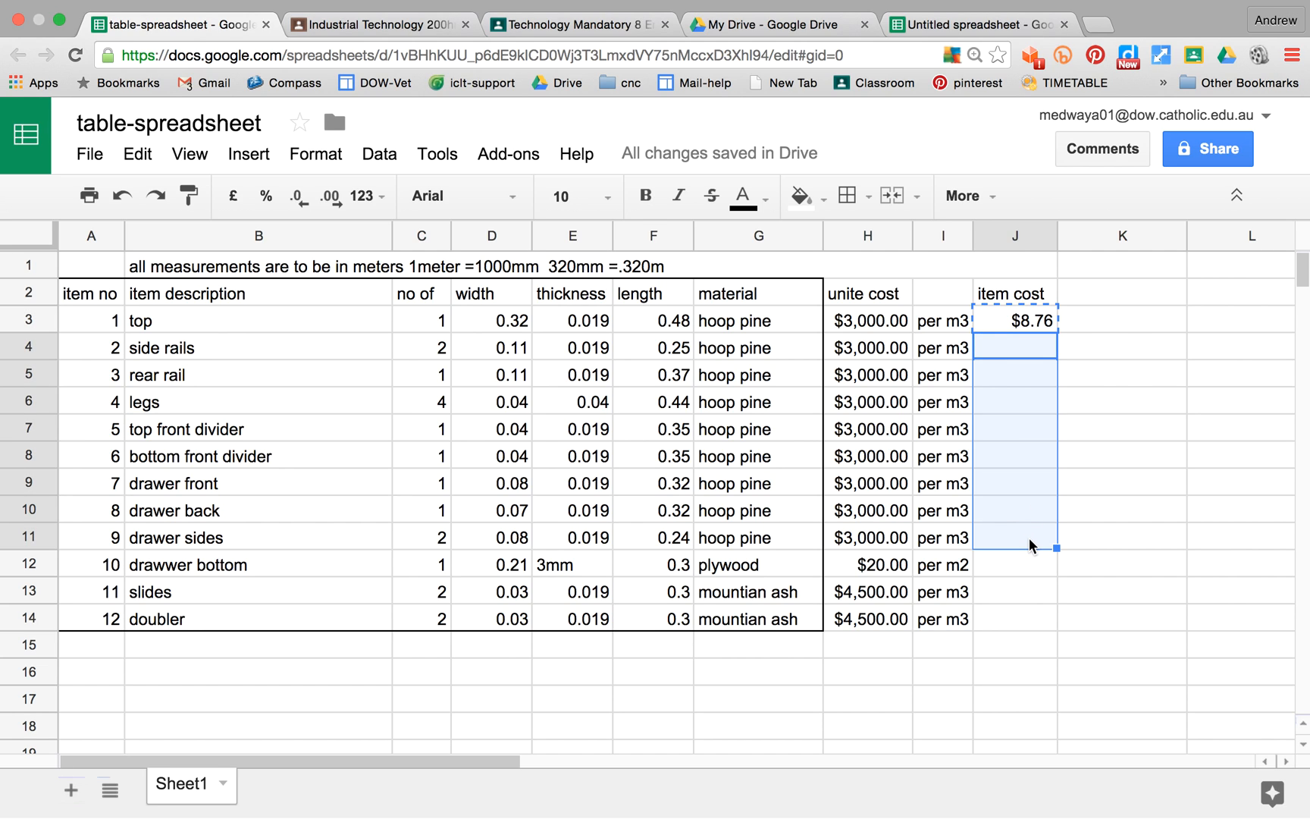
right_click(1030, 546)
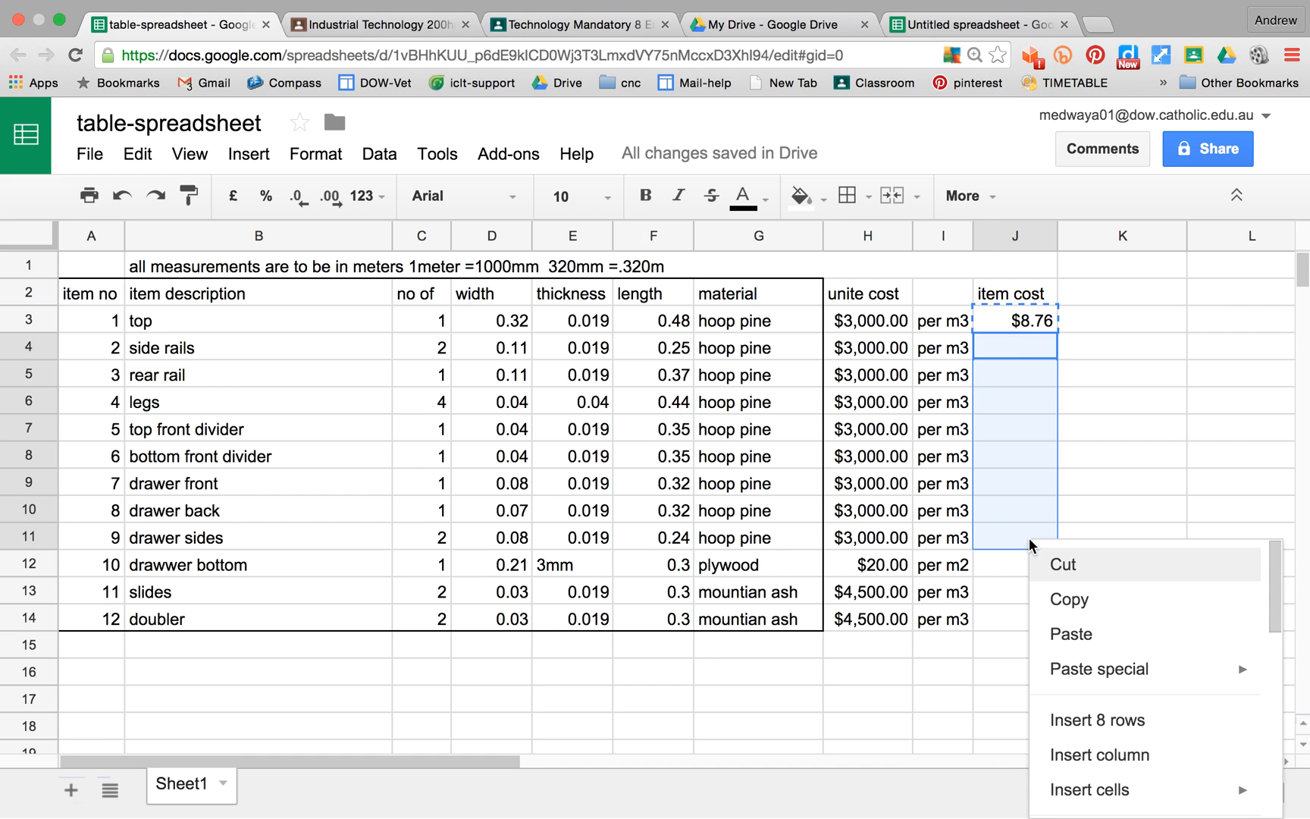
click(1071, 623)
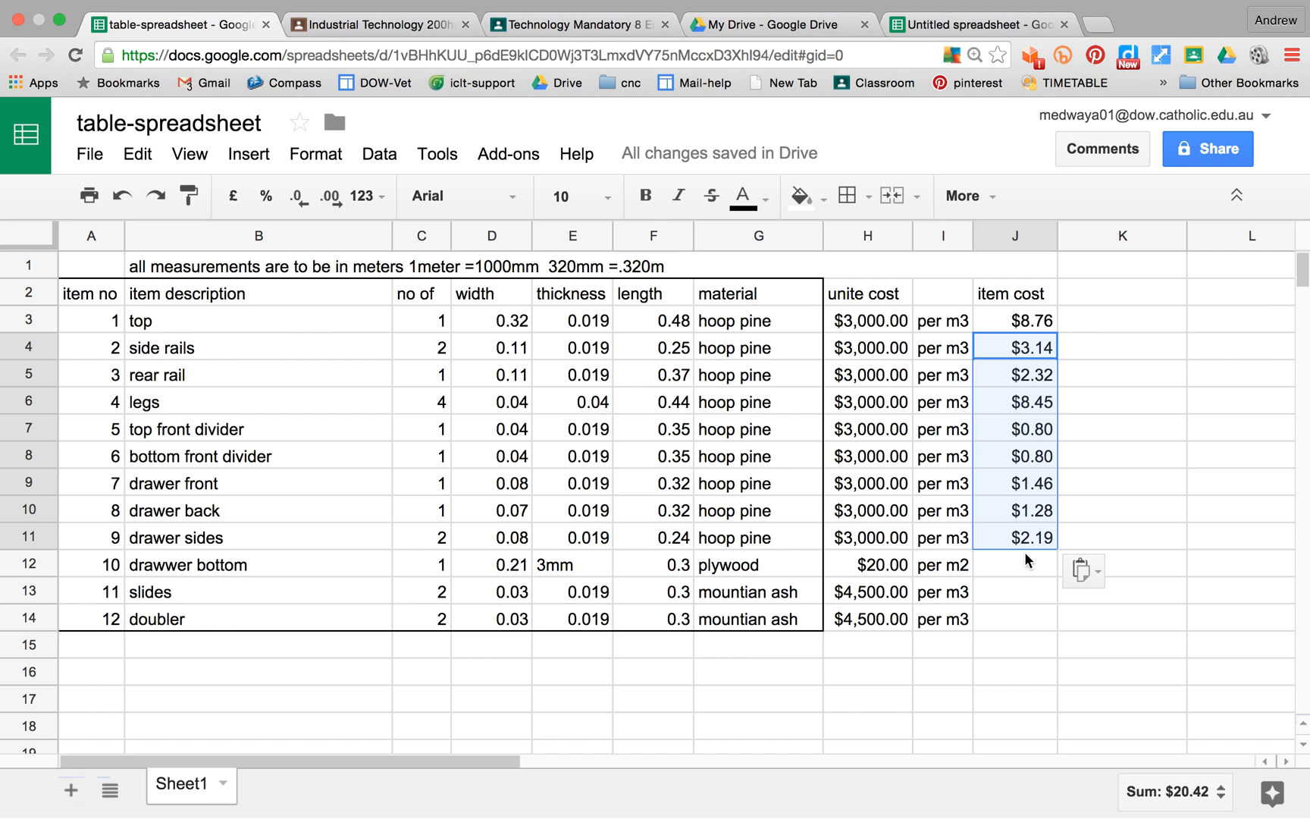
Step: Enter a formula in J12 for the plywood drawer bottom multiplying width, length, quantity and unit cost: +D12*F12*C12*H12
click(1015, 576)
text(+)
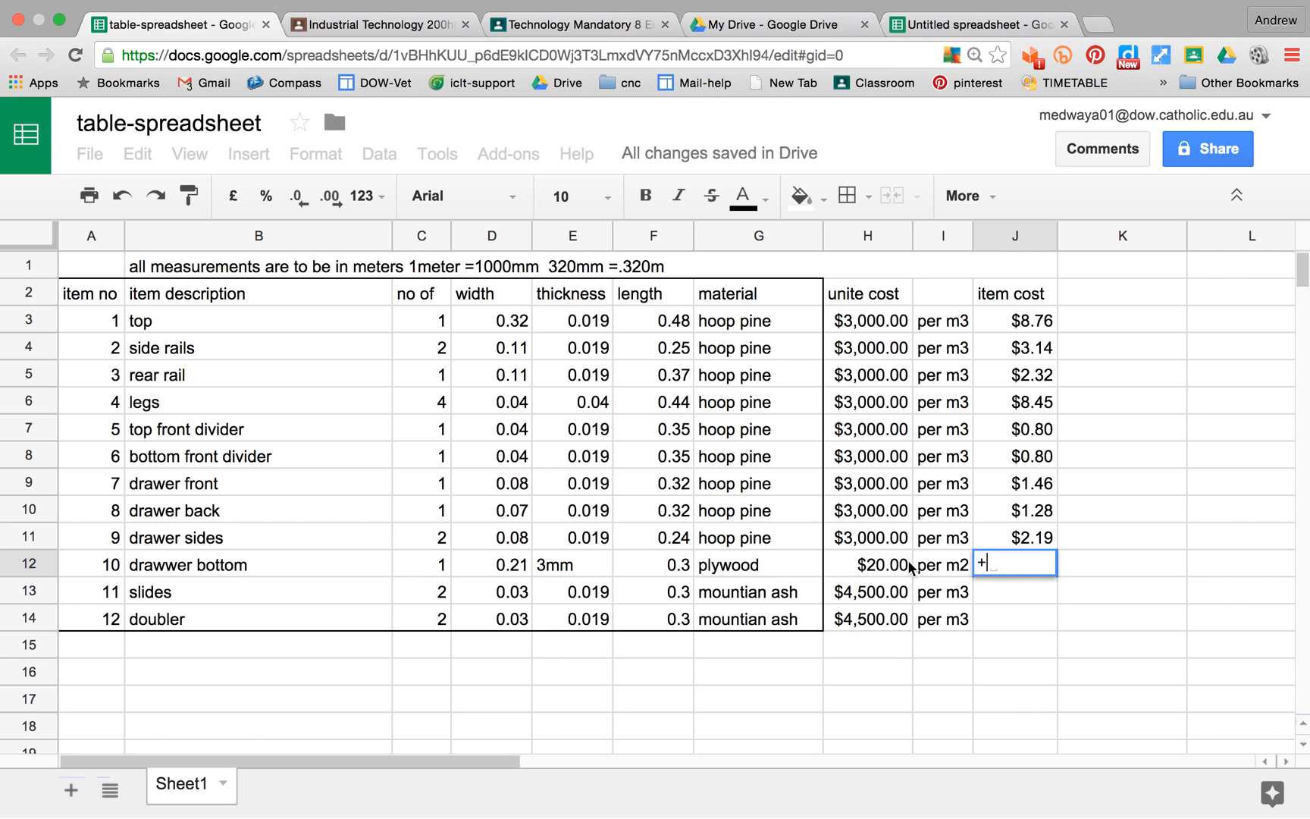
click(509, 570)
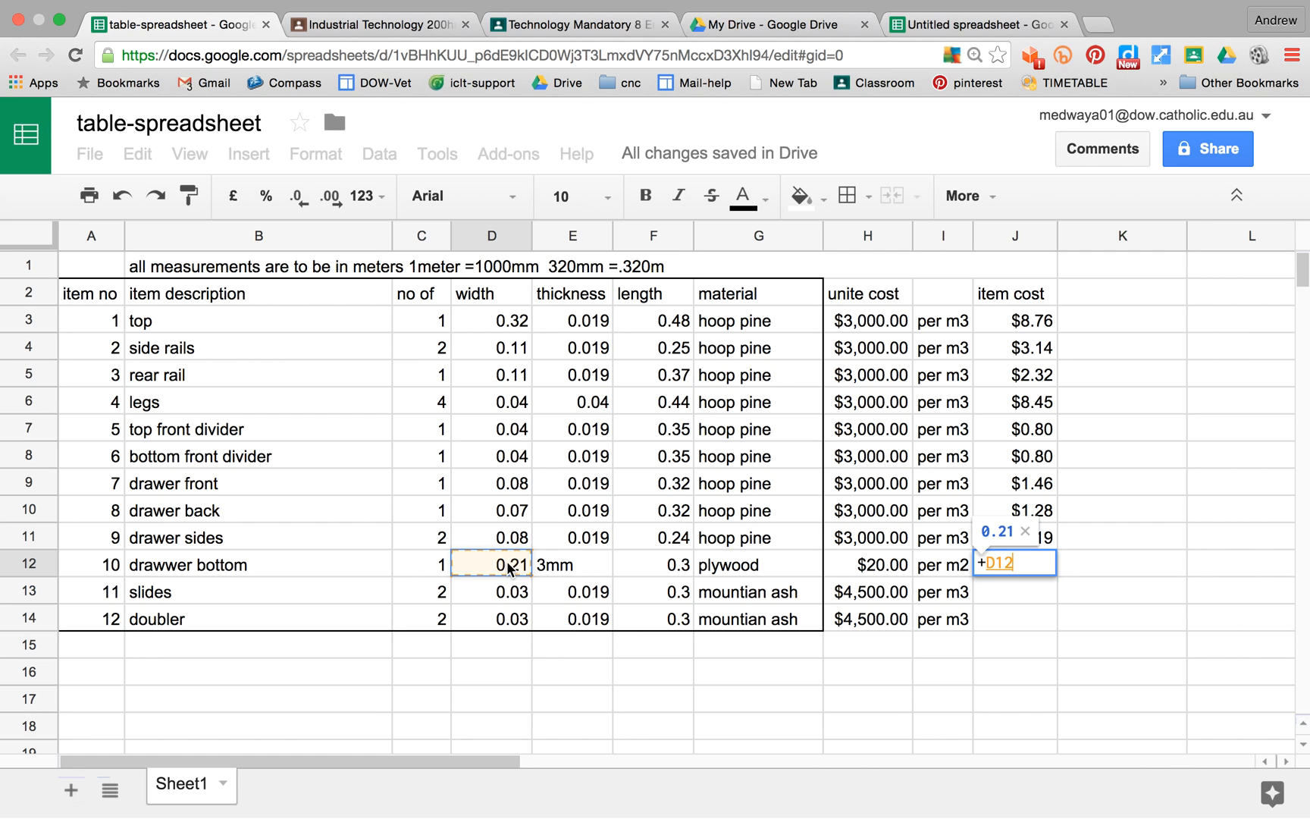
text(*)
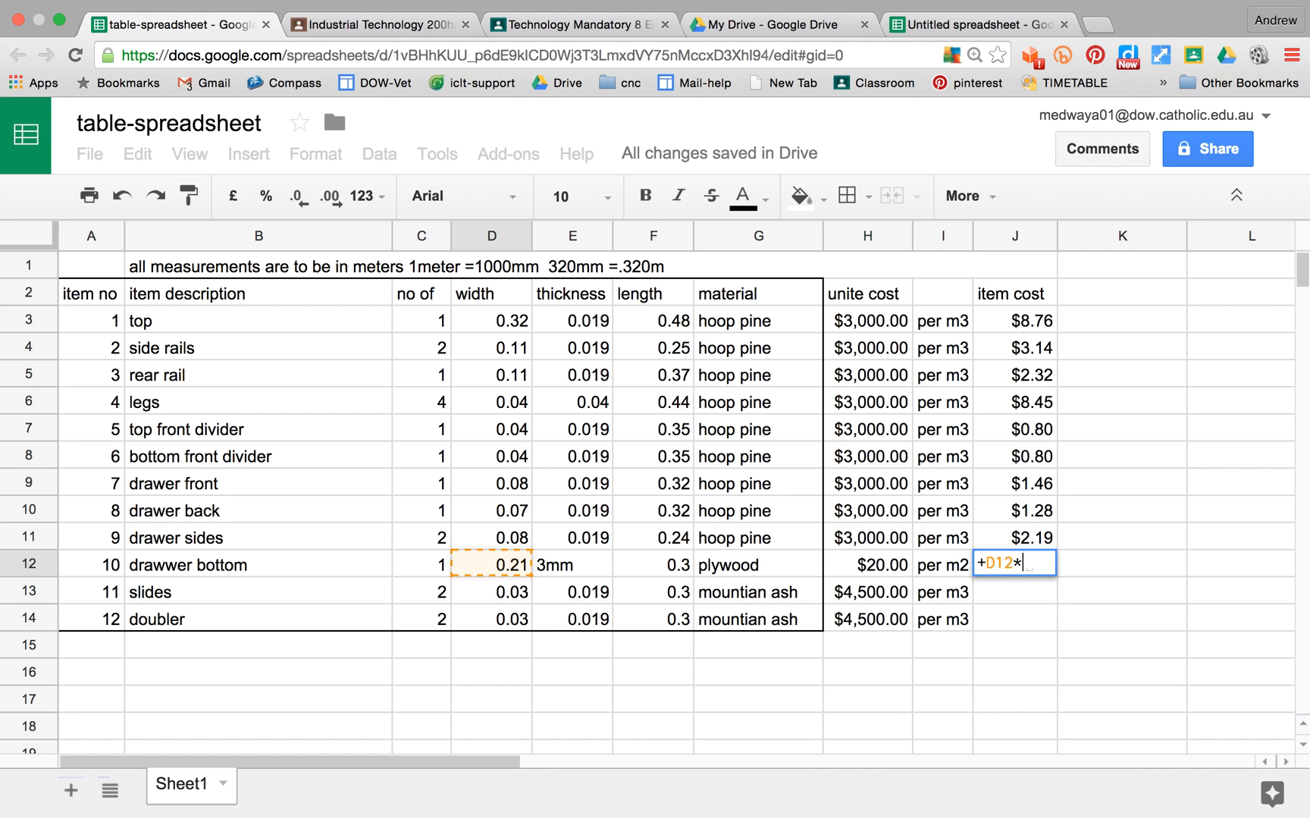
click(675, 570)
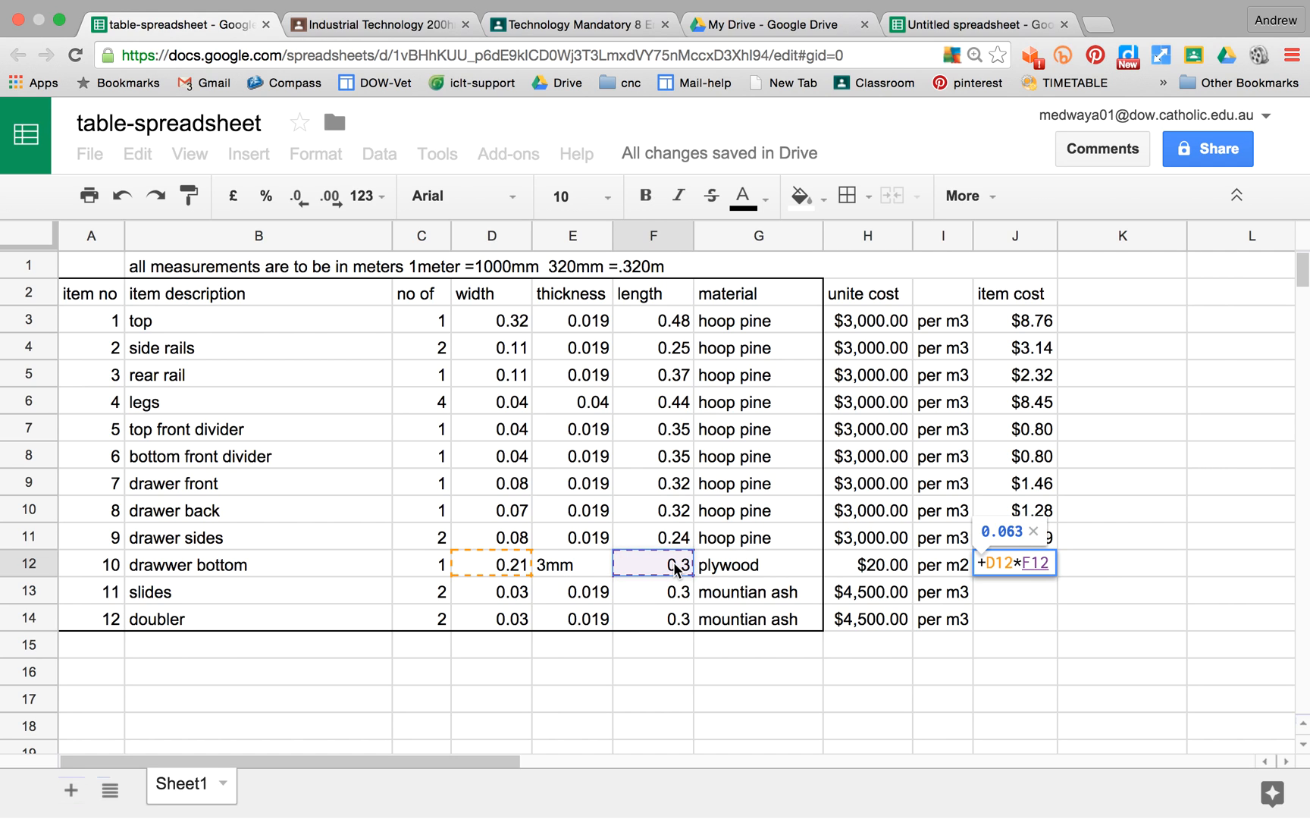
text(*)
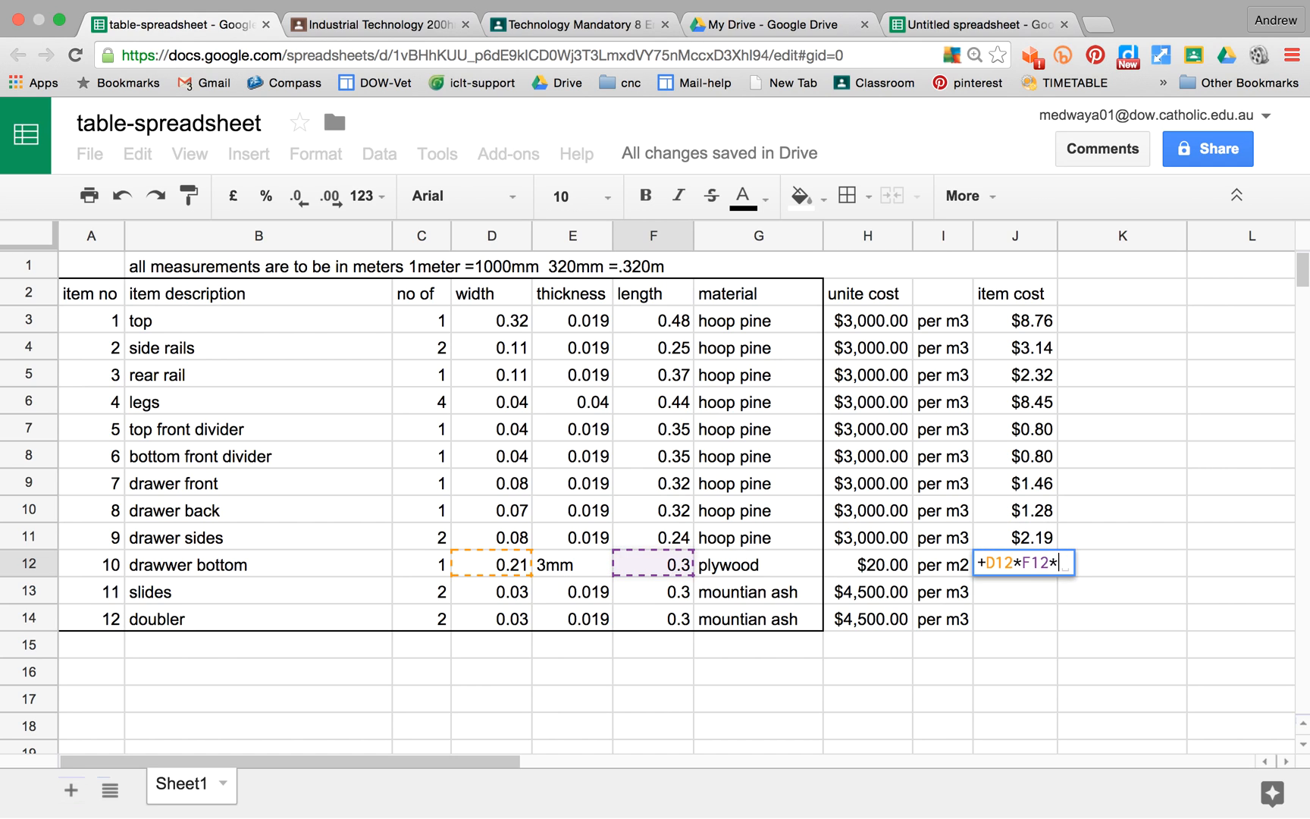
click(430, 567)
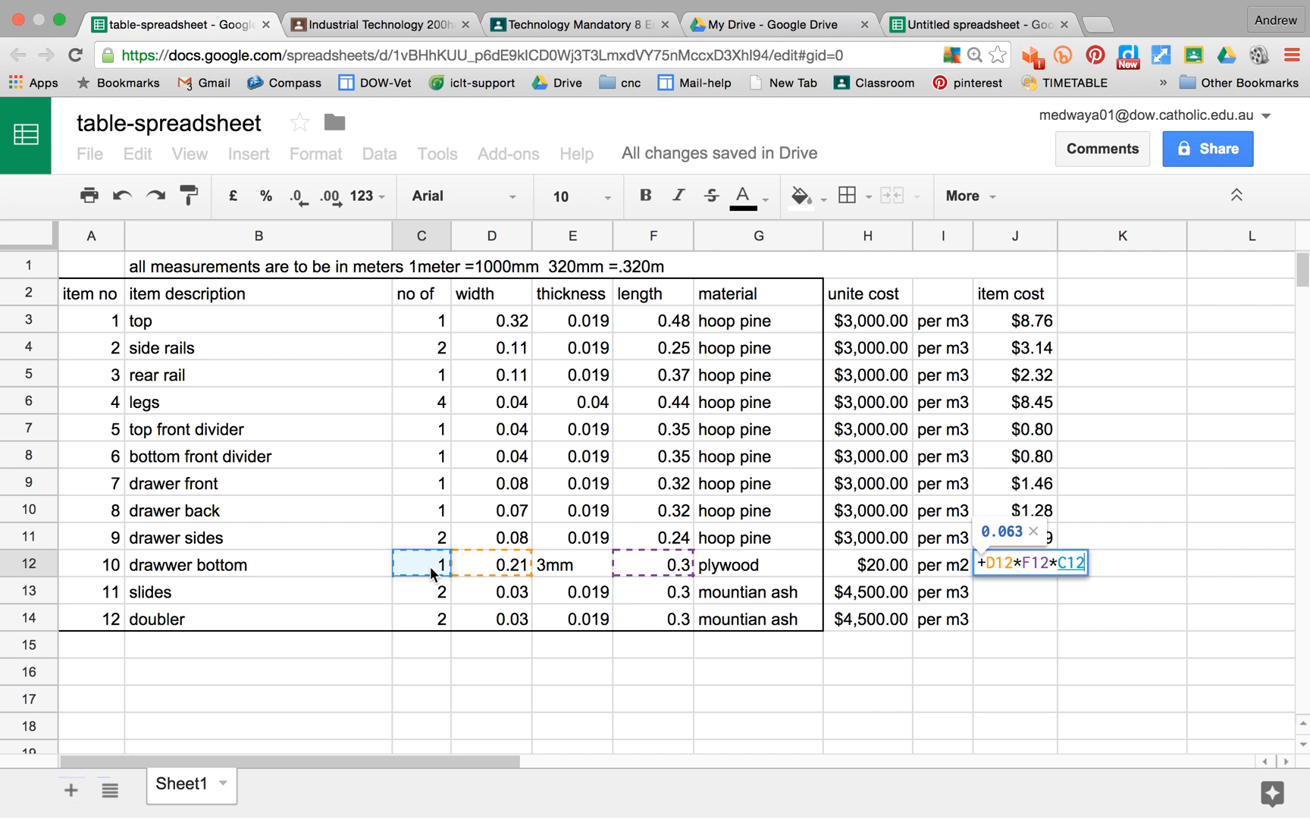
text(*)
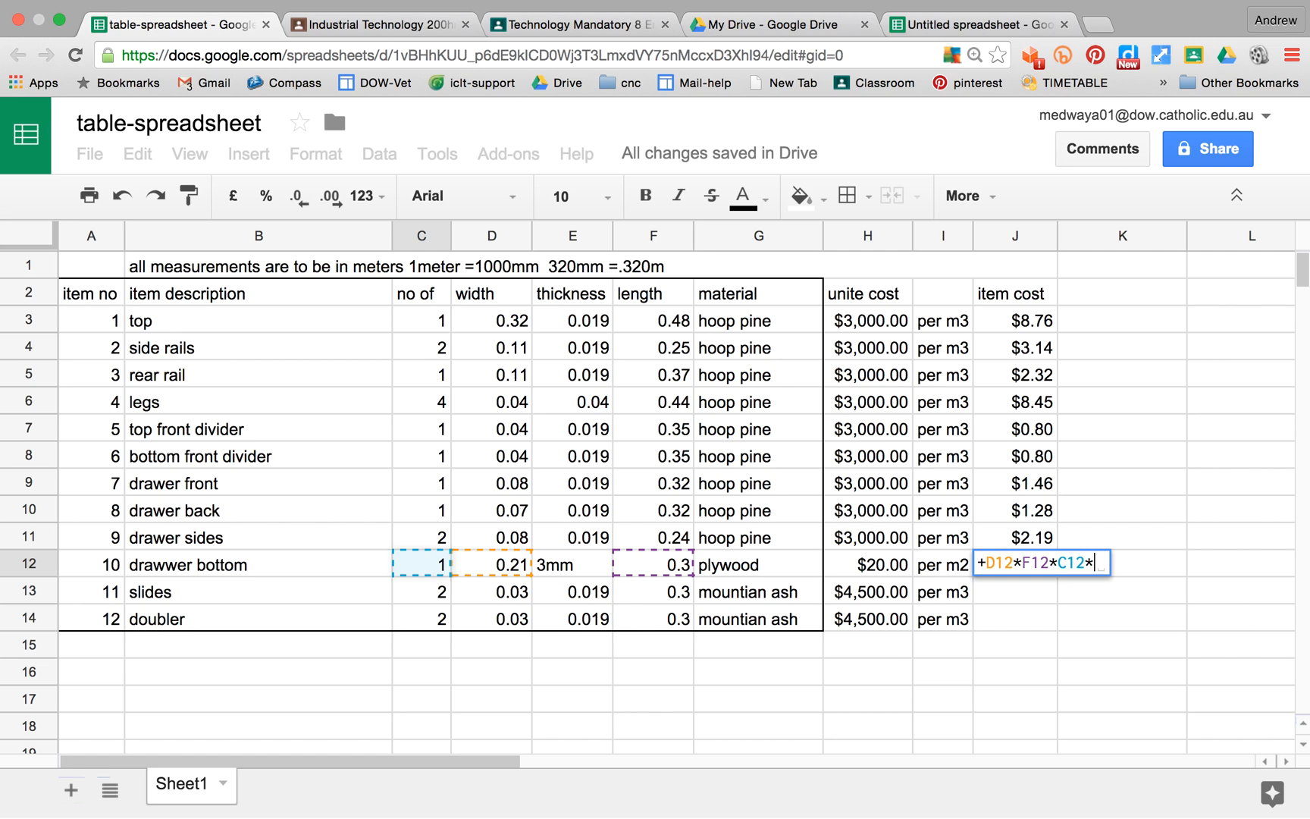
click(895, 565)
key(Return)
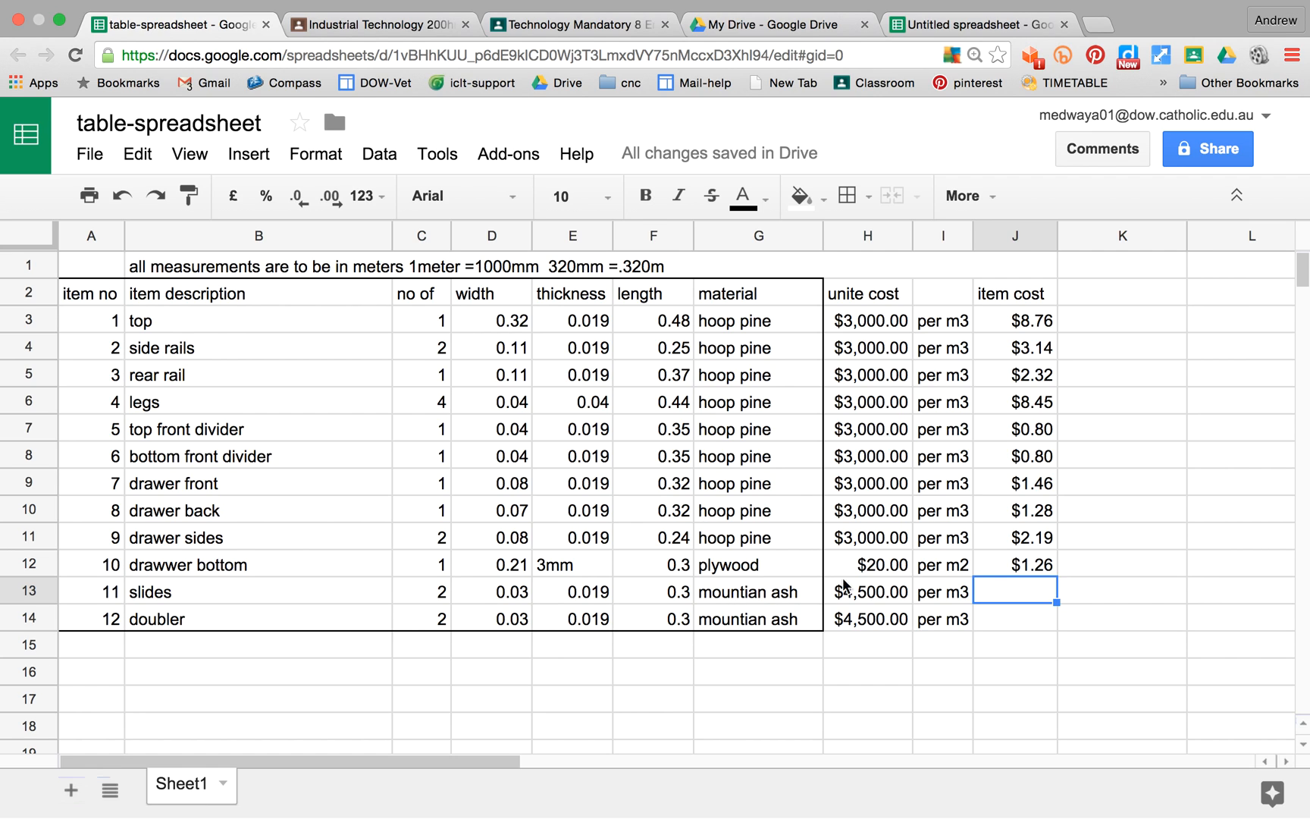
Step: Copy the item cost formula from J11 into J13:J14 for the mountain ash slides and doubler
click(1033, 540)
right_click(1033, 539)
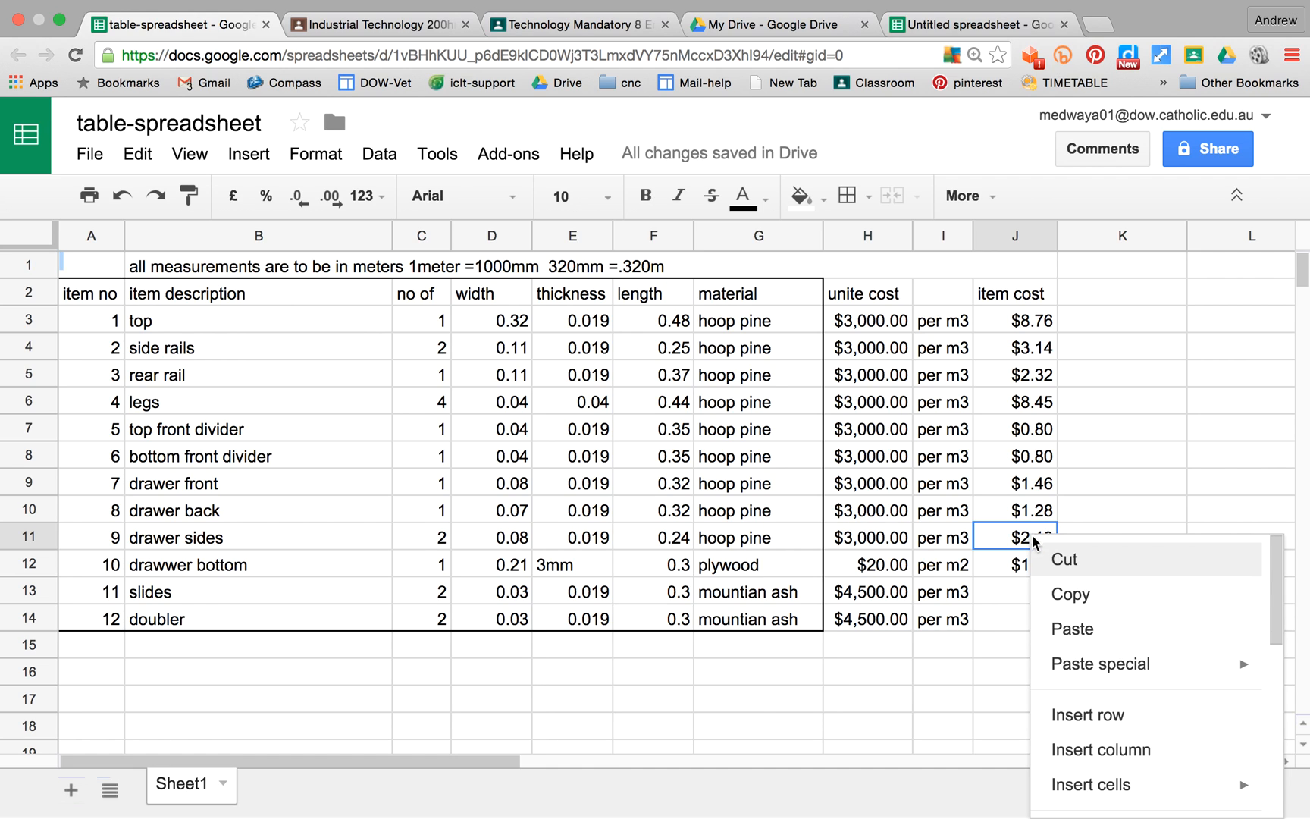
click(1089, 602)
drag(1017, 587, 1019, 614)
right_click(1019, 609)
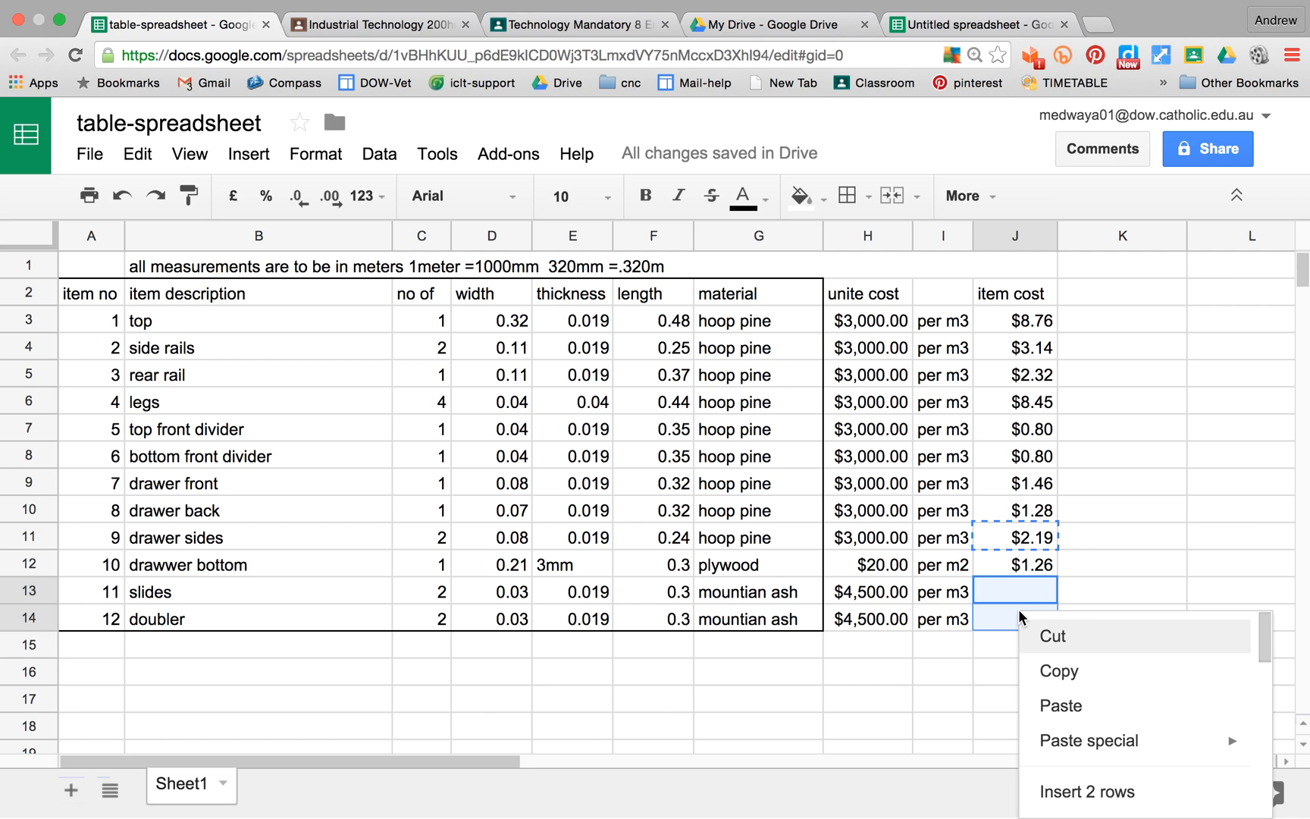
click(1051, 705)
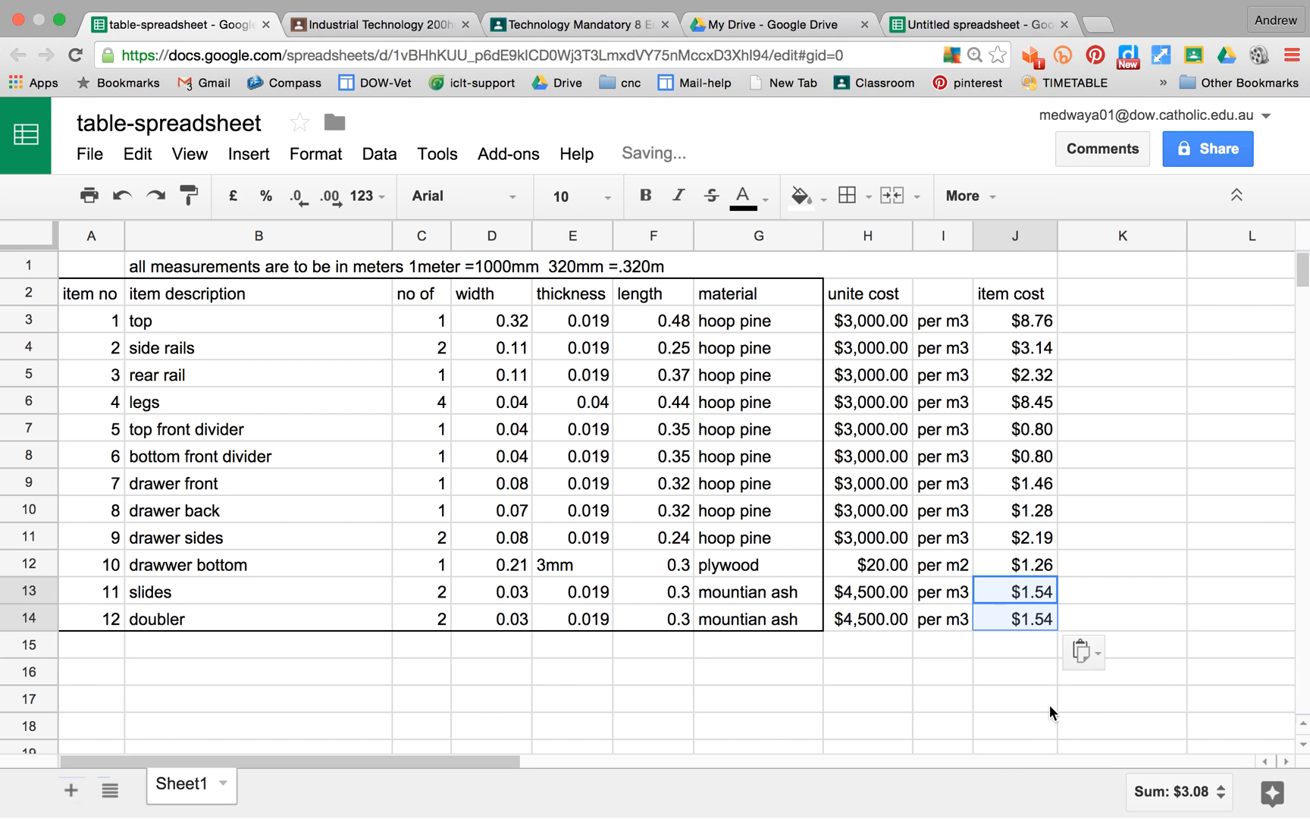
click(986, 666)
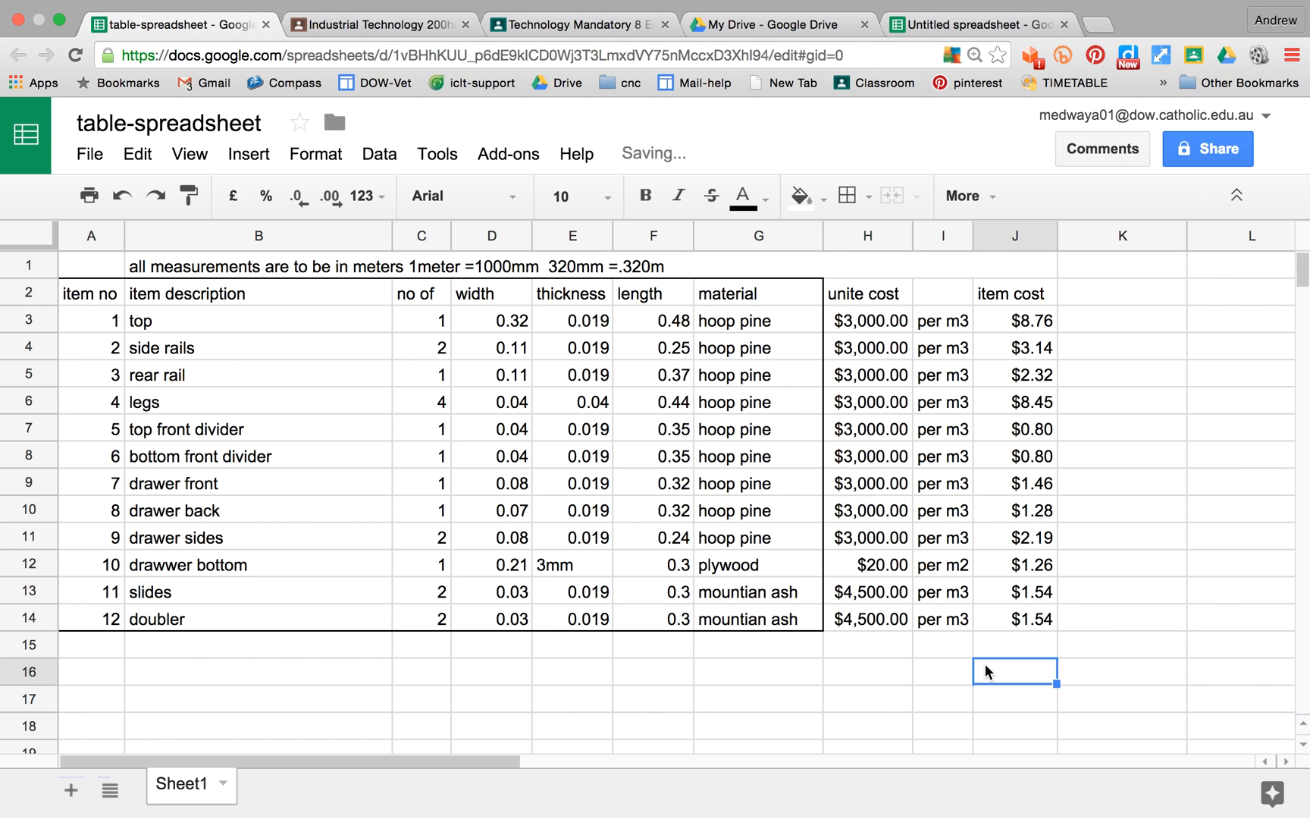
Step: Total the item costs in J17 with the formula +sum(J3:J14)
click(1022, 699)
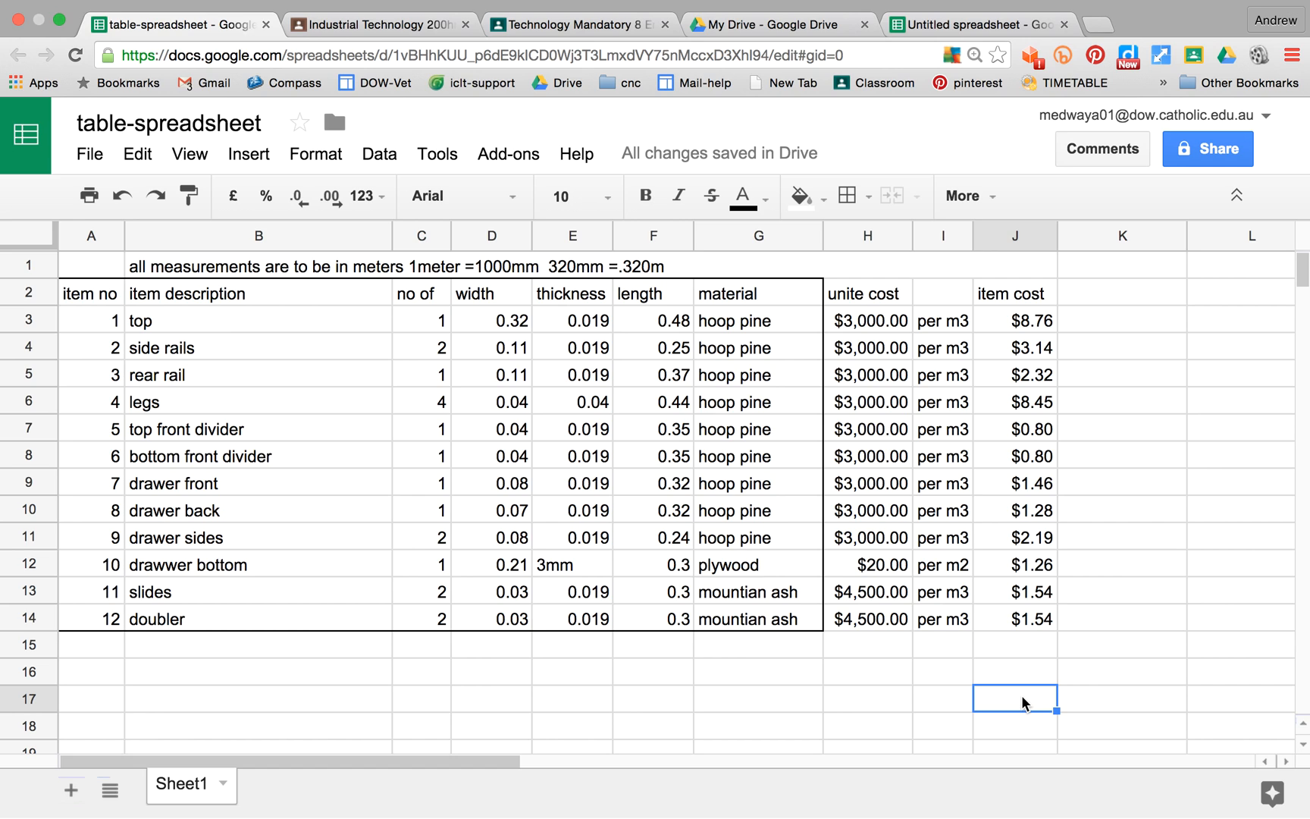
text(+)
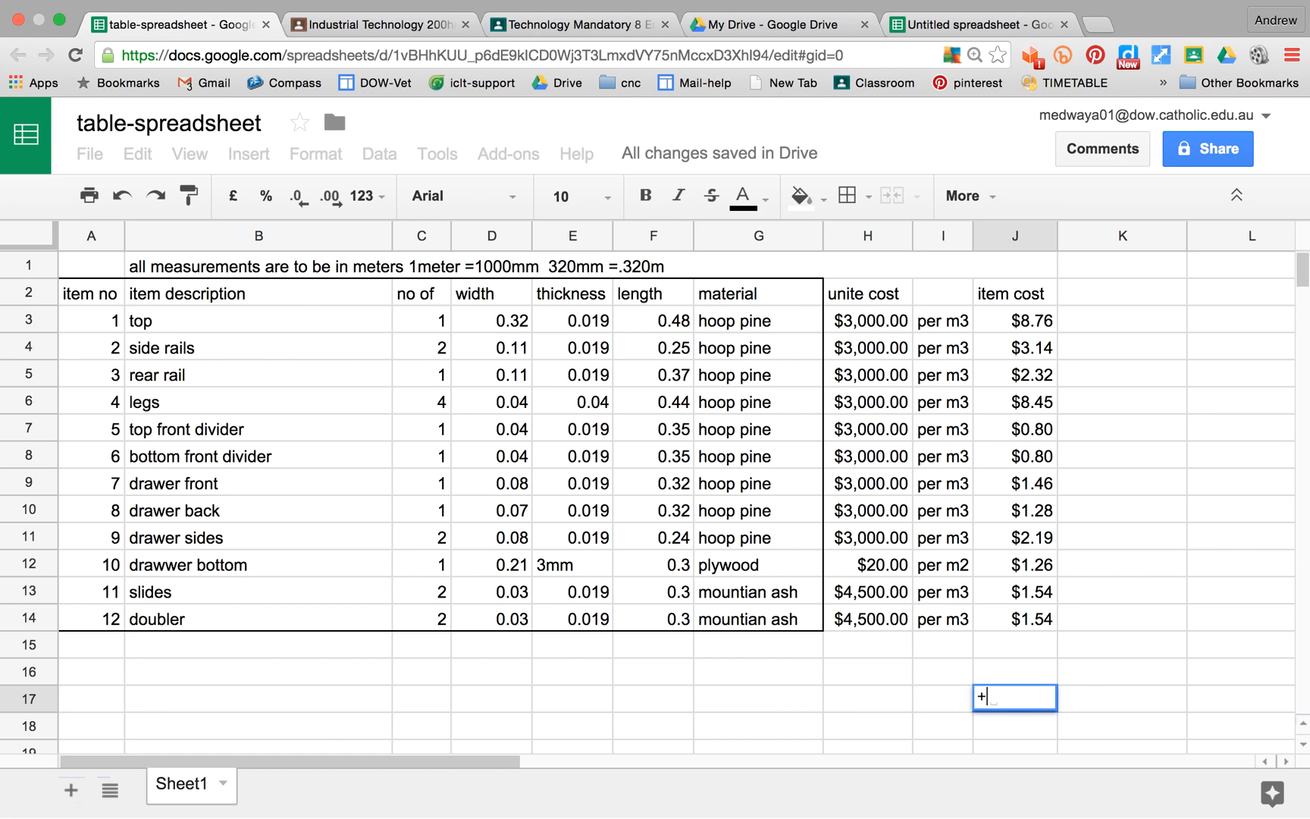
text(sum)
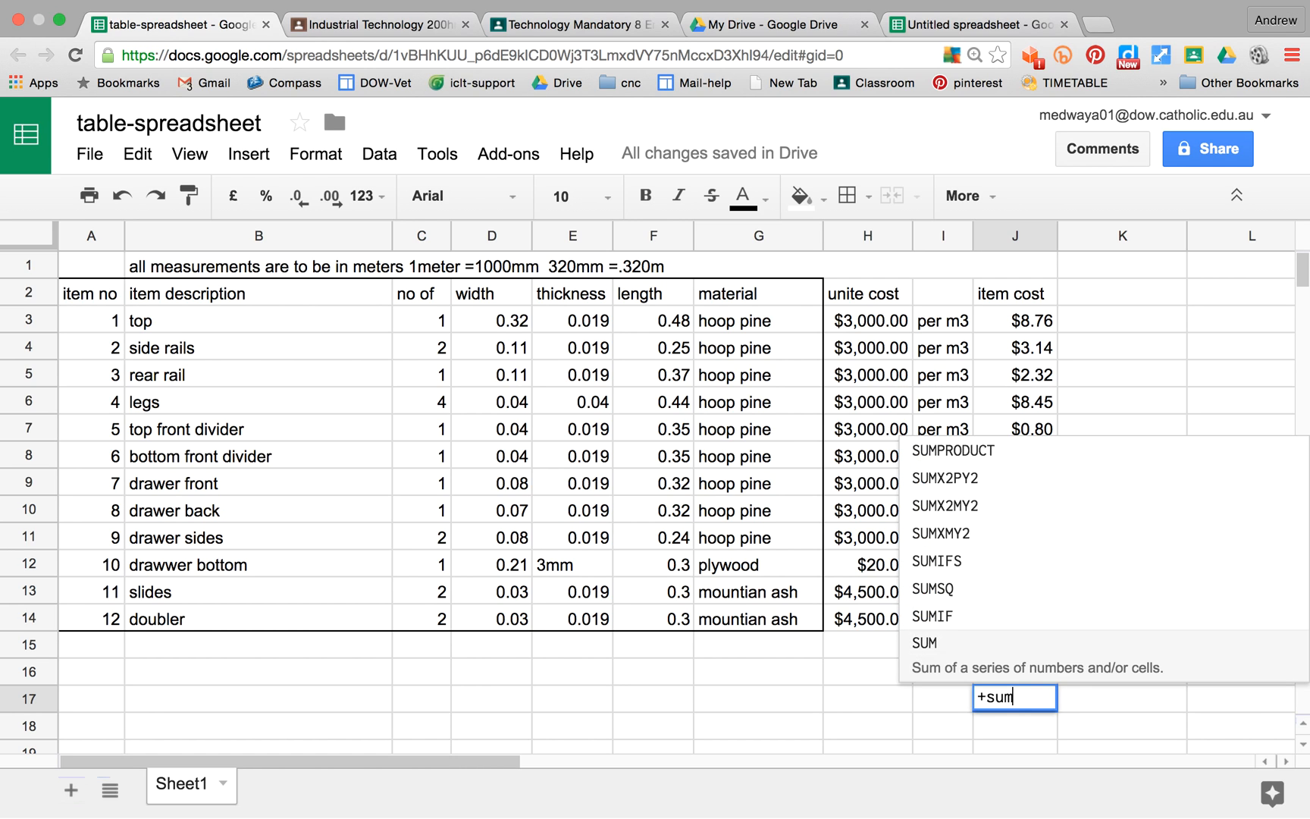
text(()
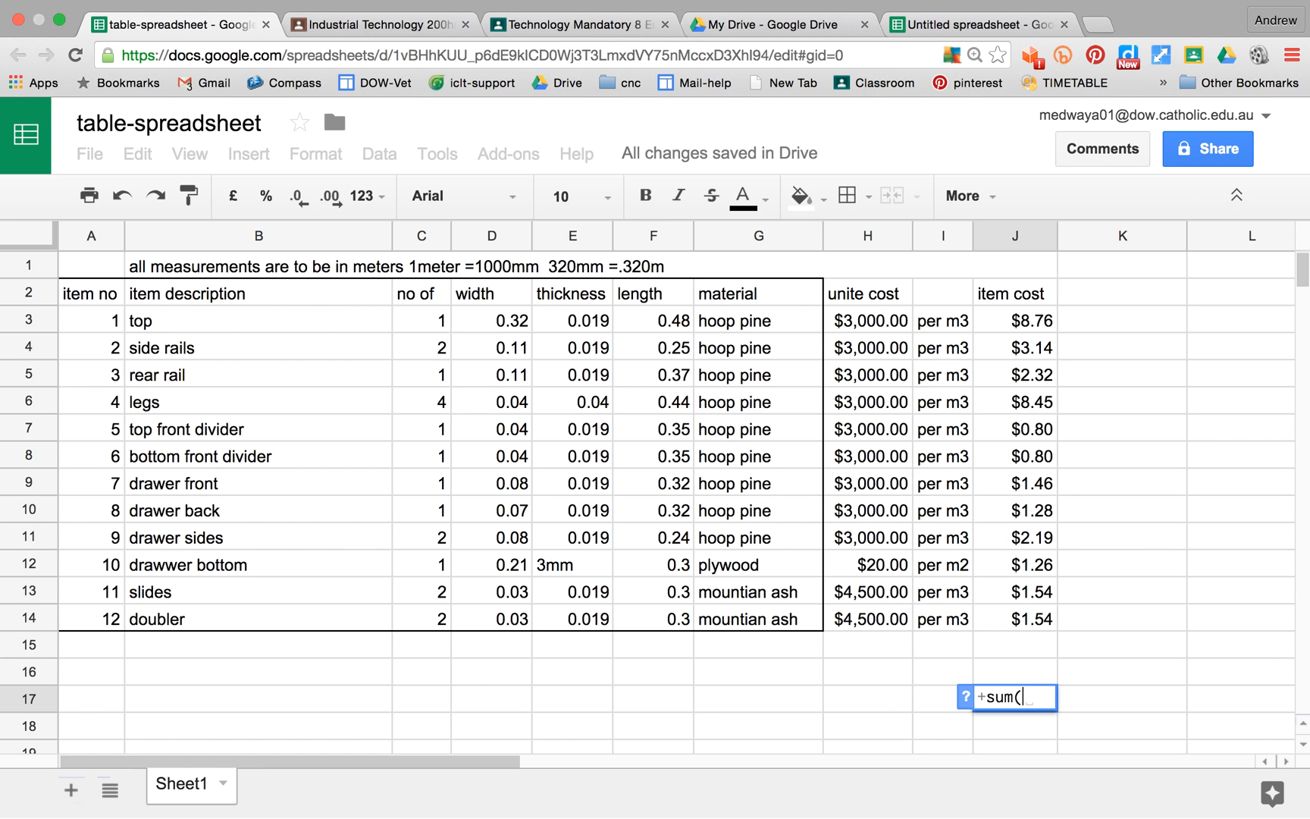
click(1010, 314)
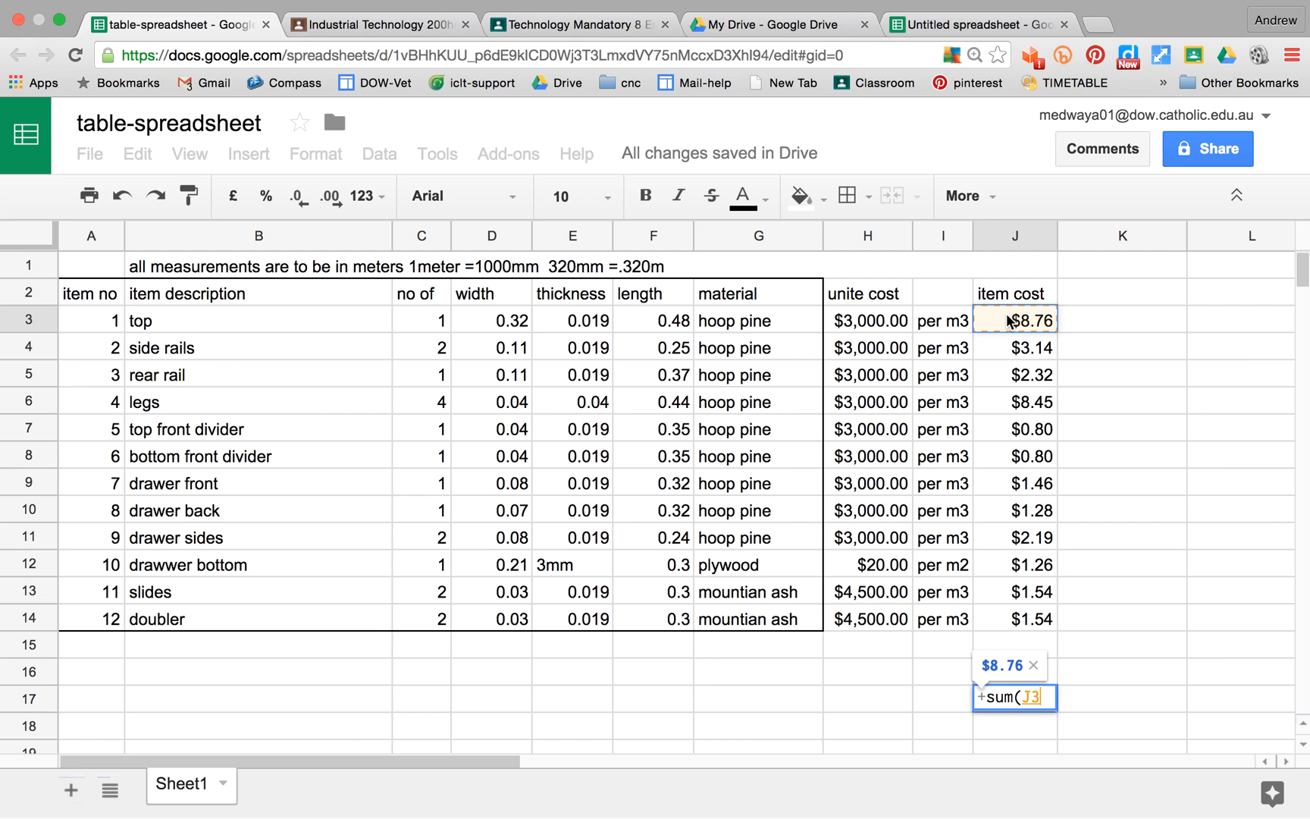
drag(1009, 321, 1017, 623)
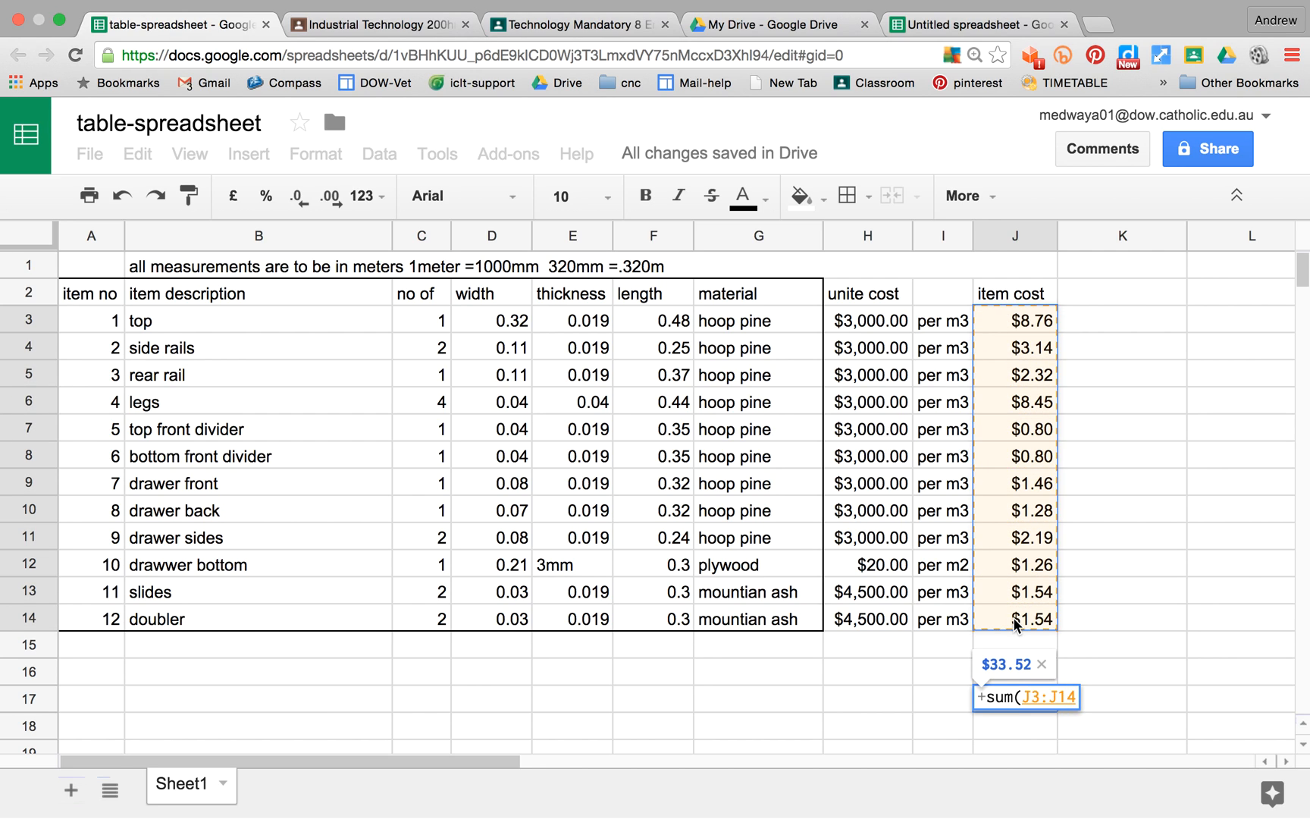
drag(1014, 624, 1015, 624)
text())
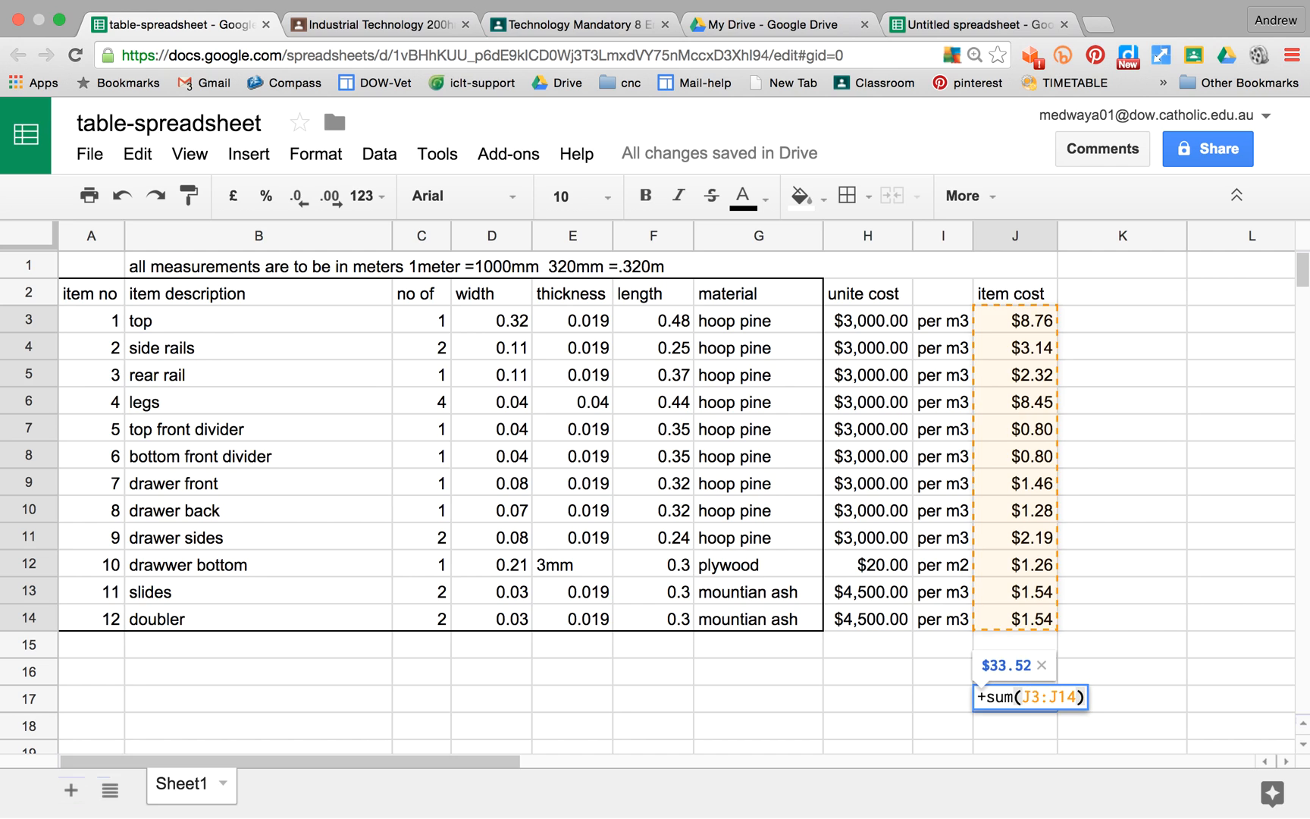
key(Return)
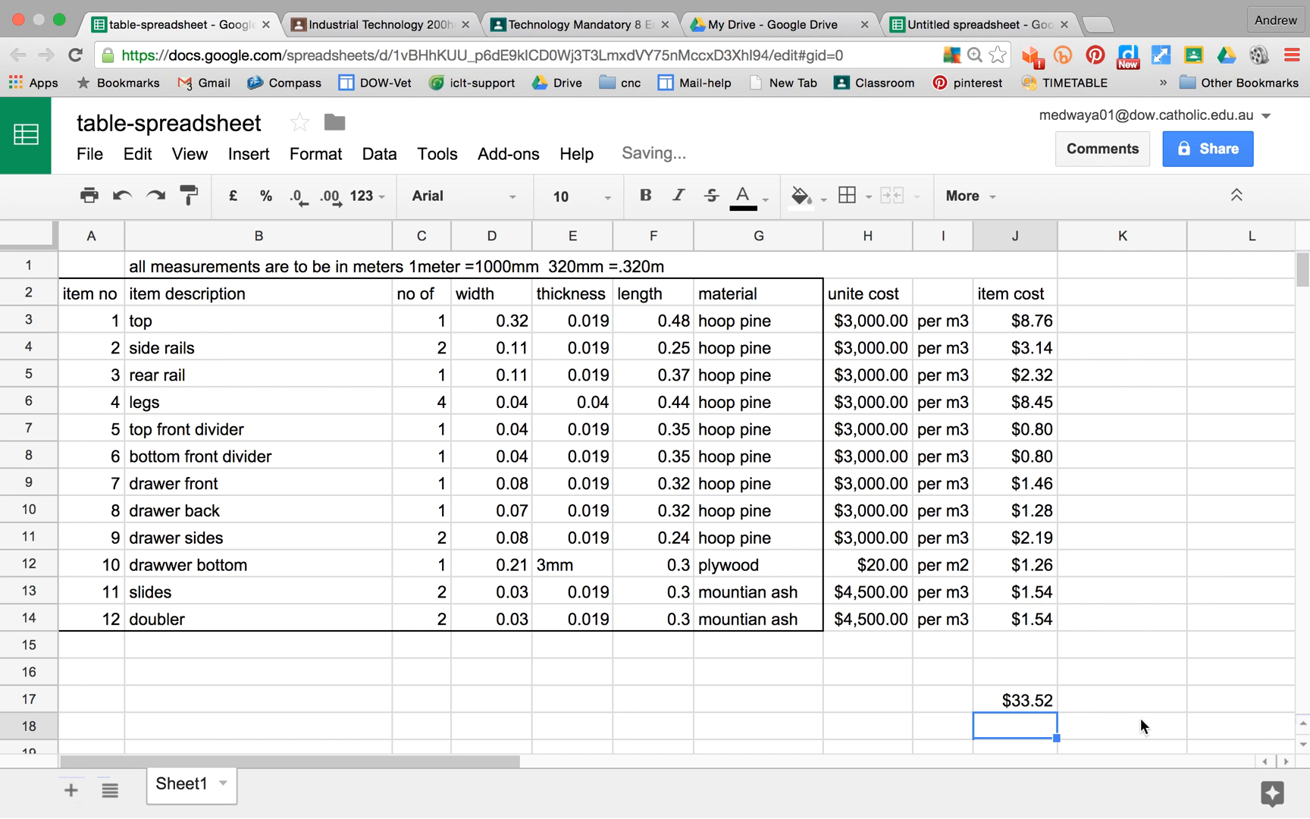
click(1112, 702)
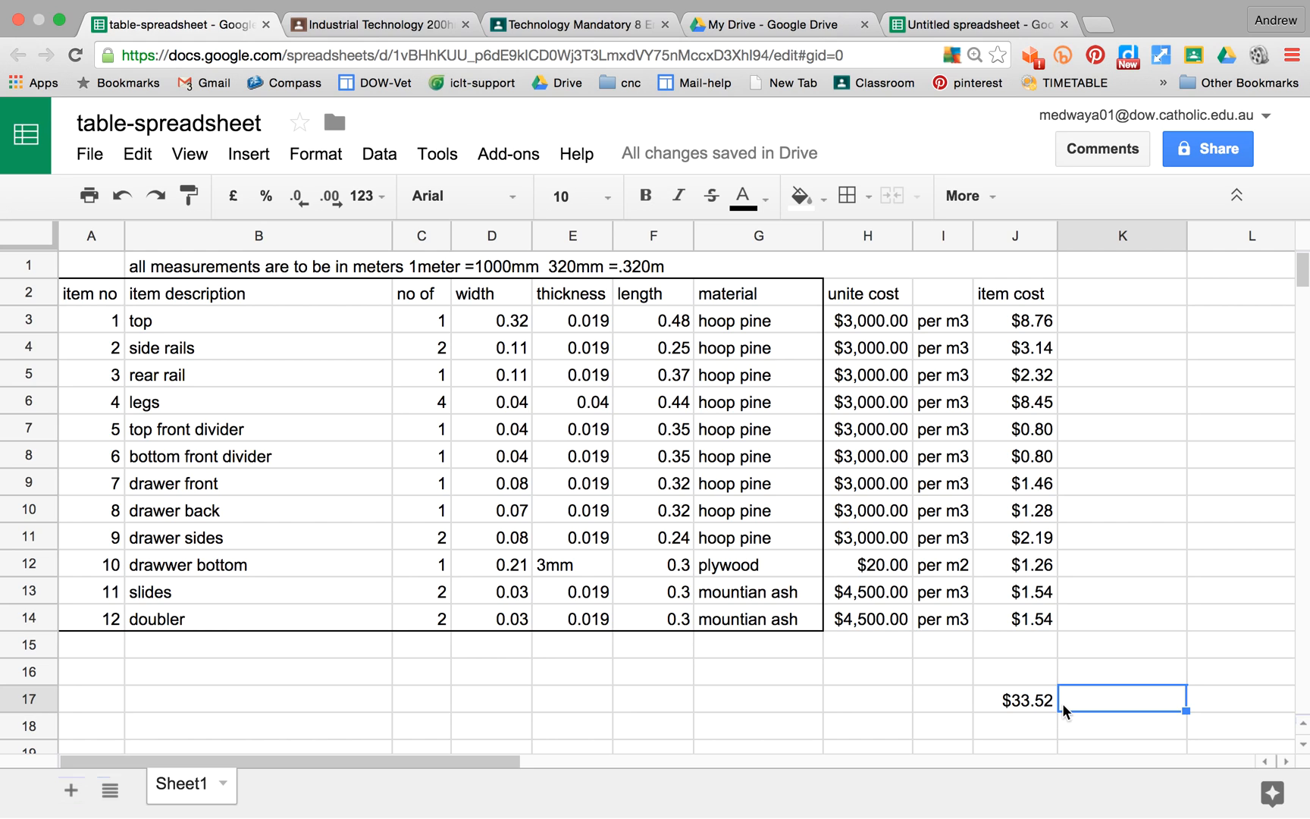
click(1110, 652)
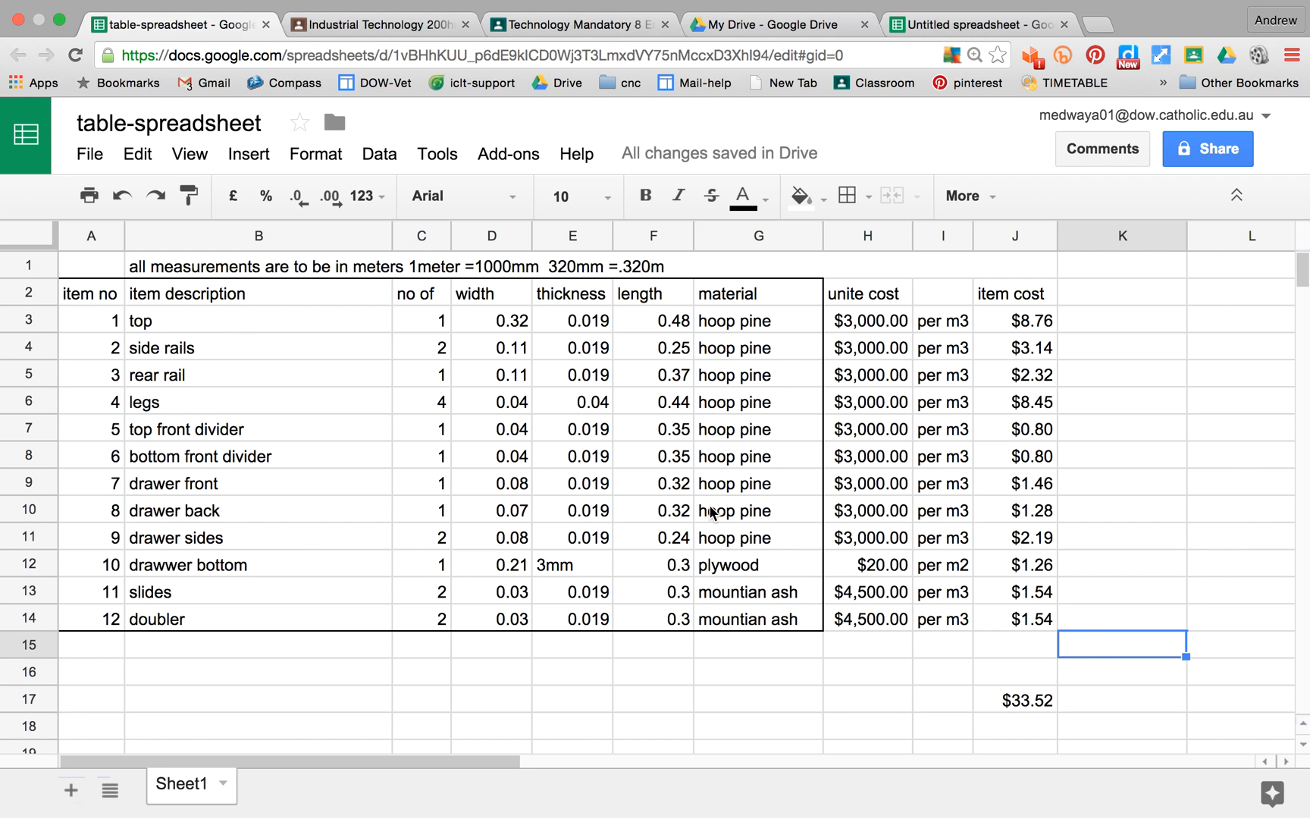